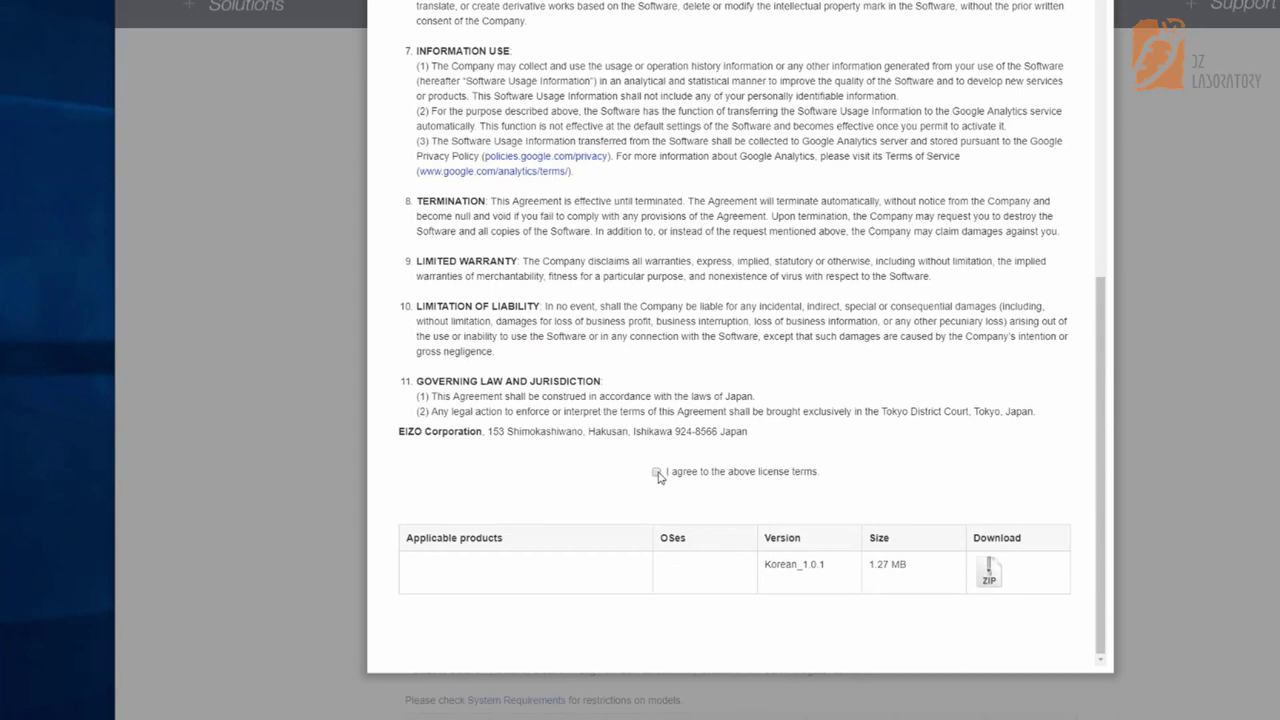
# Accept the license terms and download the Korean_1.0.1 language pack, leaving the agreement closed.
pyautogui.click(657, 472)
pyautogui.click(990, 572)
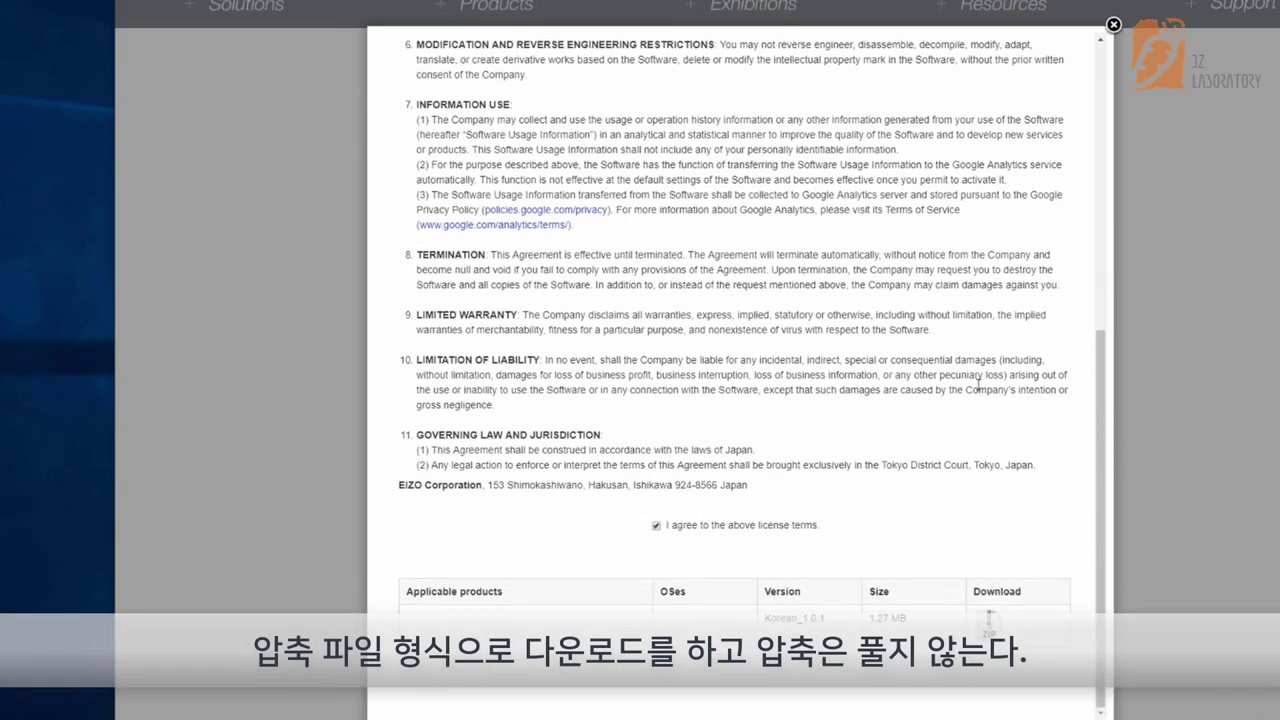
pyautogui.click(1113, 26)
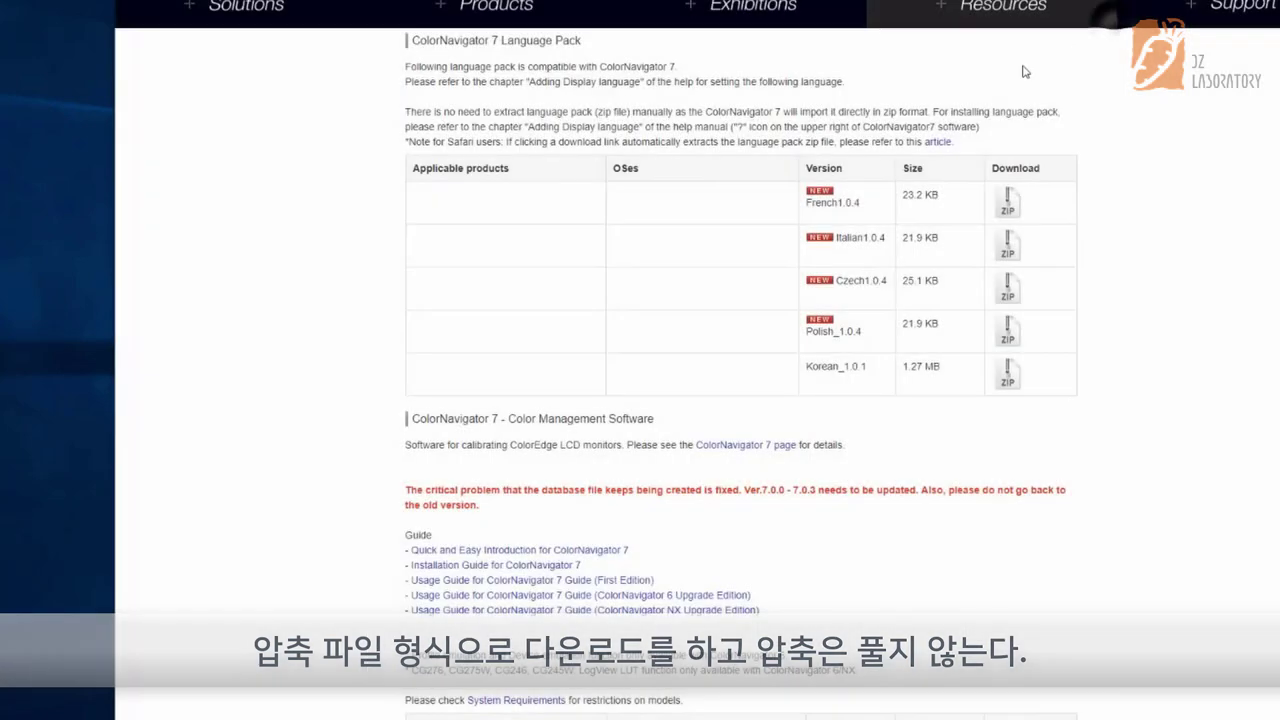
# Download the Windows version of ColorNavigator 7, version 7.0.4, accepting its license terms.
pyautogui.scroll(-4, 780, 403)
pyautogui.scroll(-2, 737, 405)
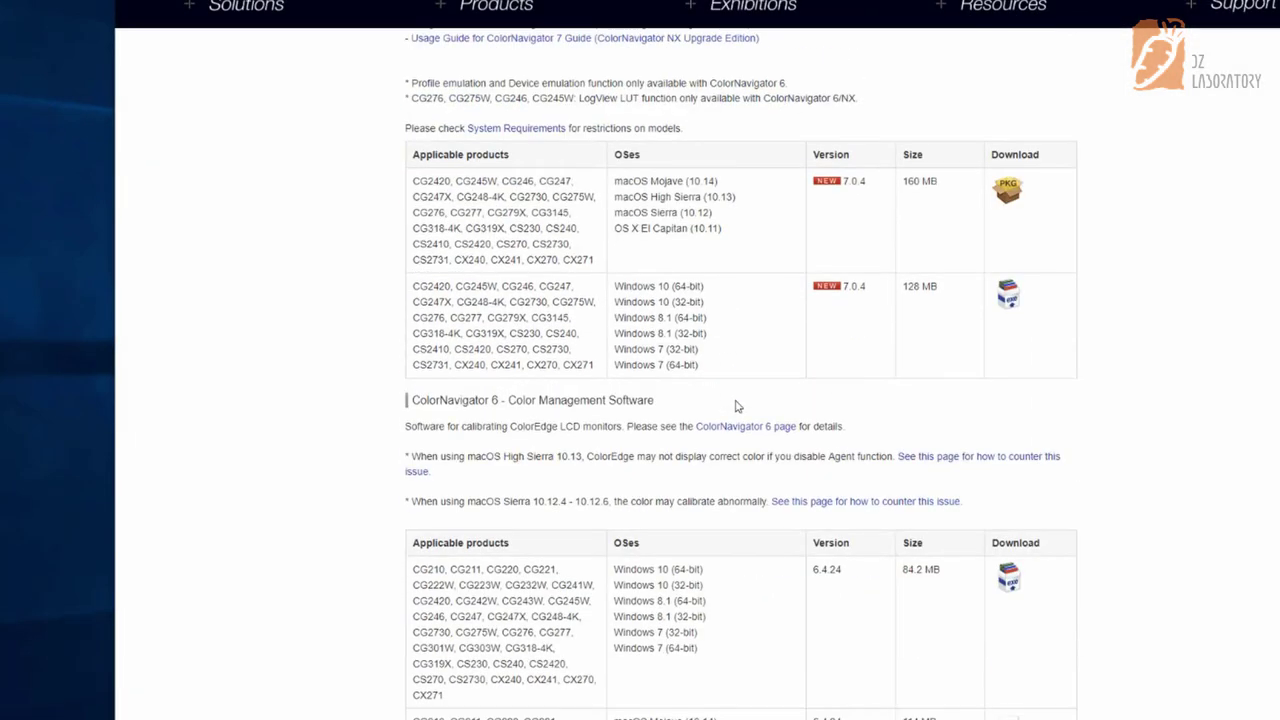
pyautogui.scroll(3, 556, 285)
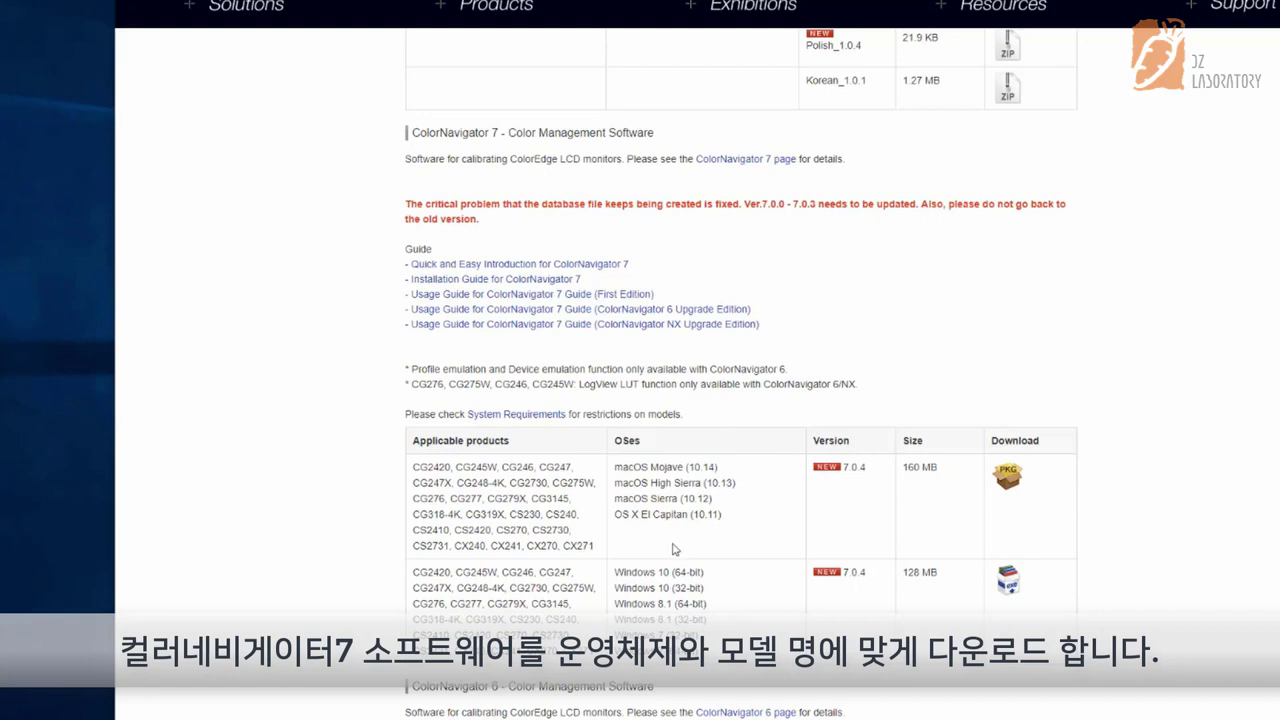
pyautogui.click(1013, 585)
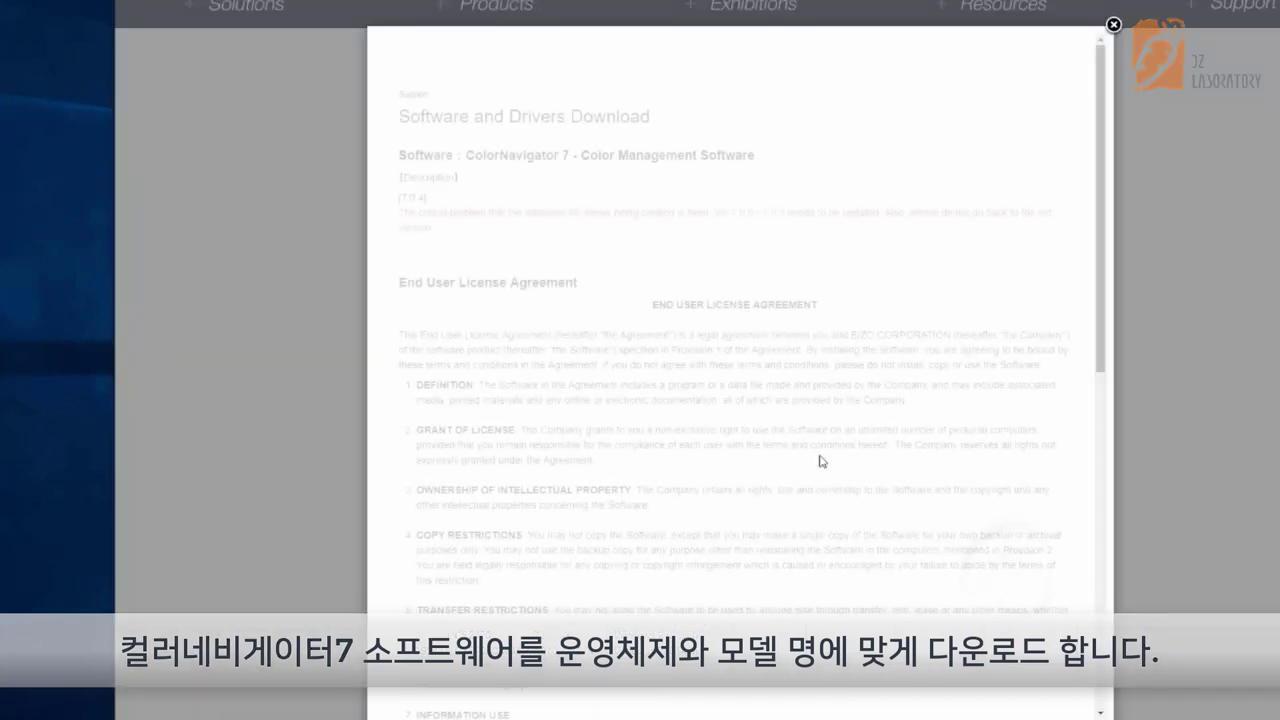
pyautogui.scroll(-3, 800, 433)
pyautogui.scroll(-9, 785, 435)
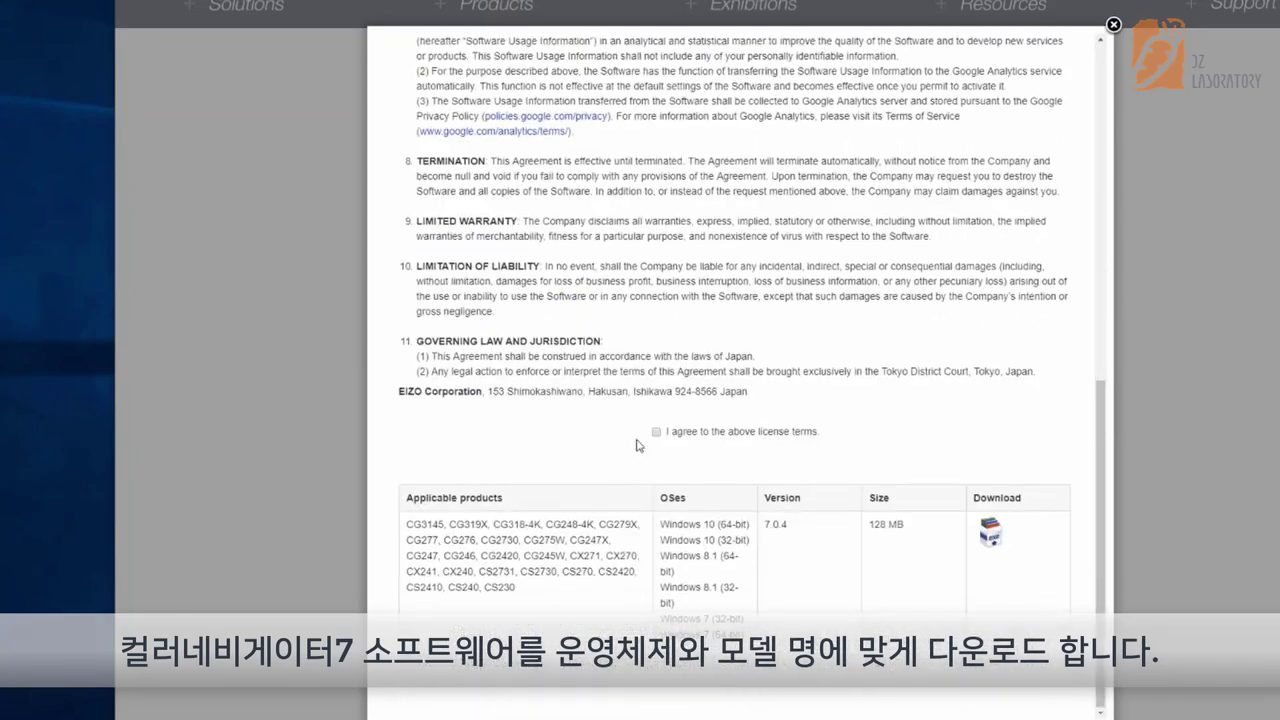
pyautogui.click(658, 436)
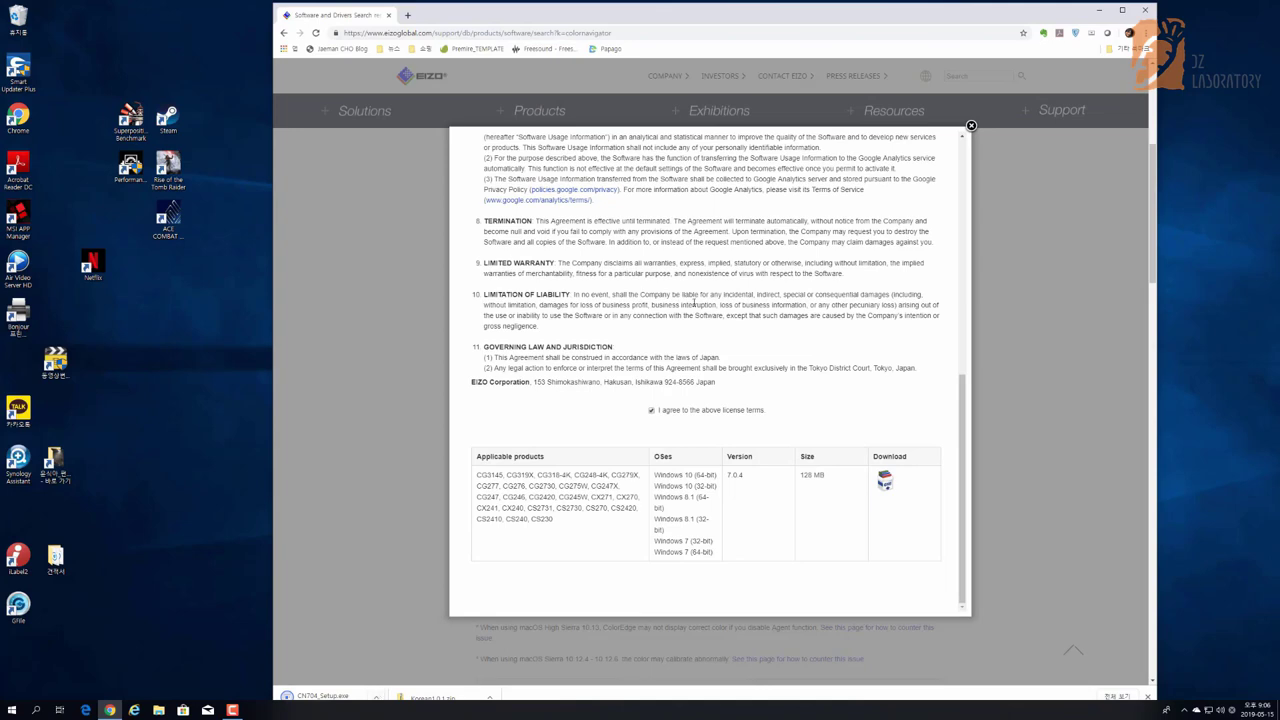
pyautogui.click(971, 127)
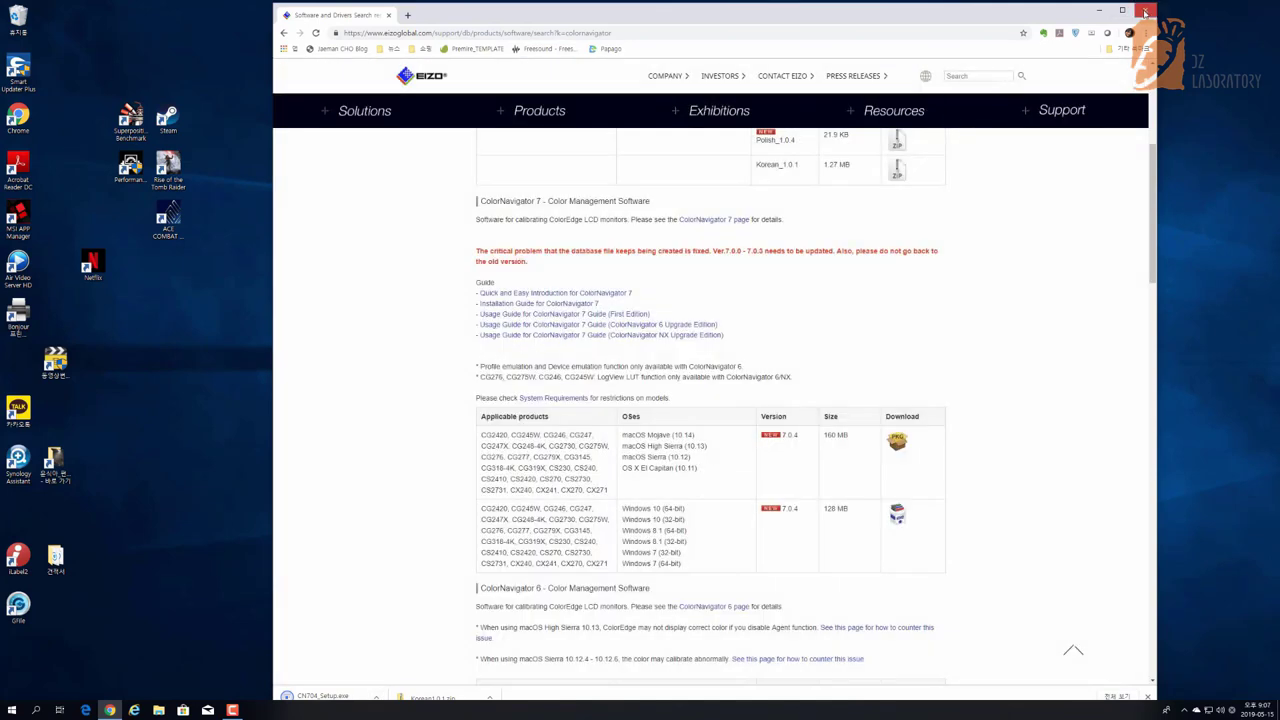
# Show the Downloads folder in File Explorer and close the web browser.
pyautogui.press('super+e')
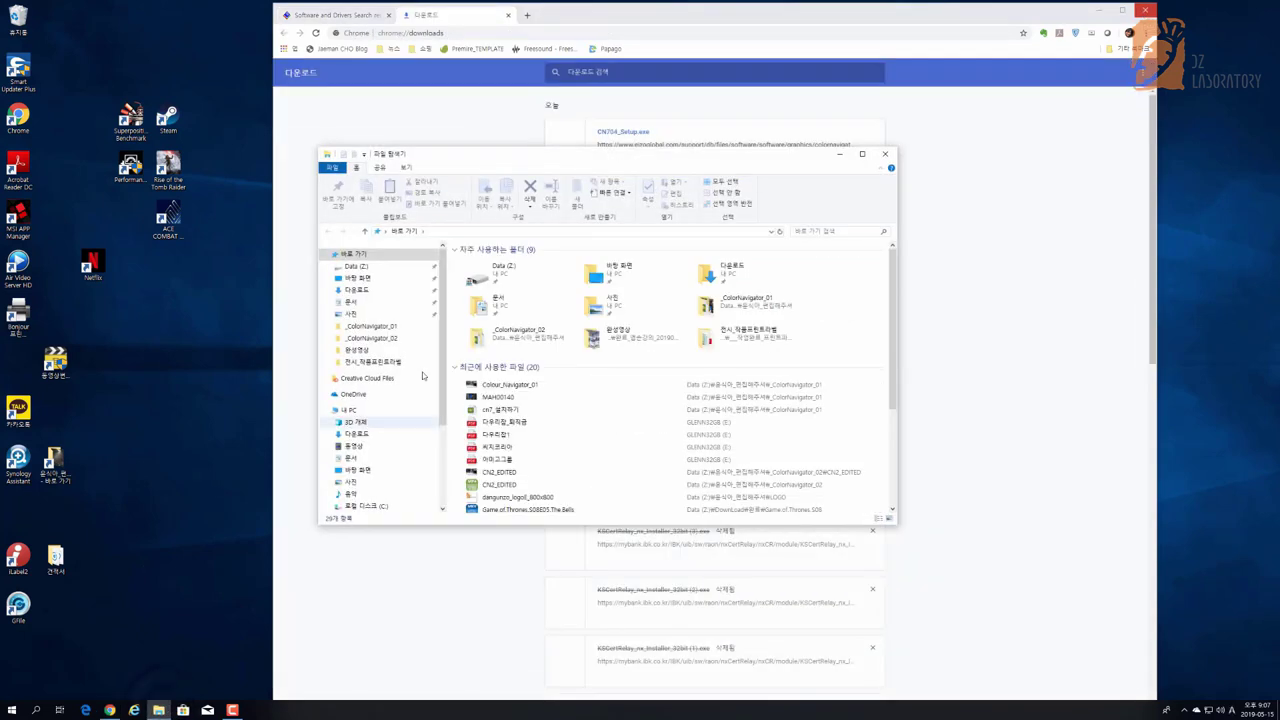
pyautogui.click(362, 290)
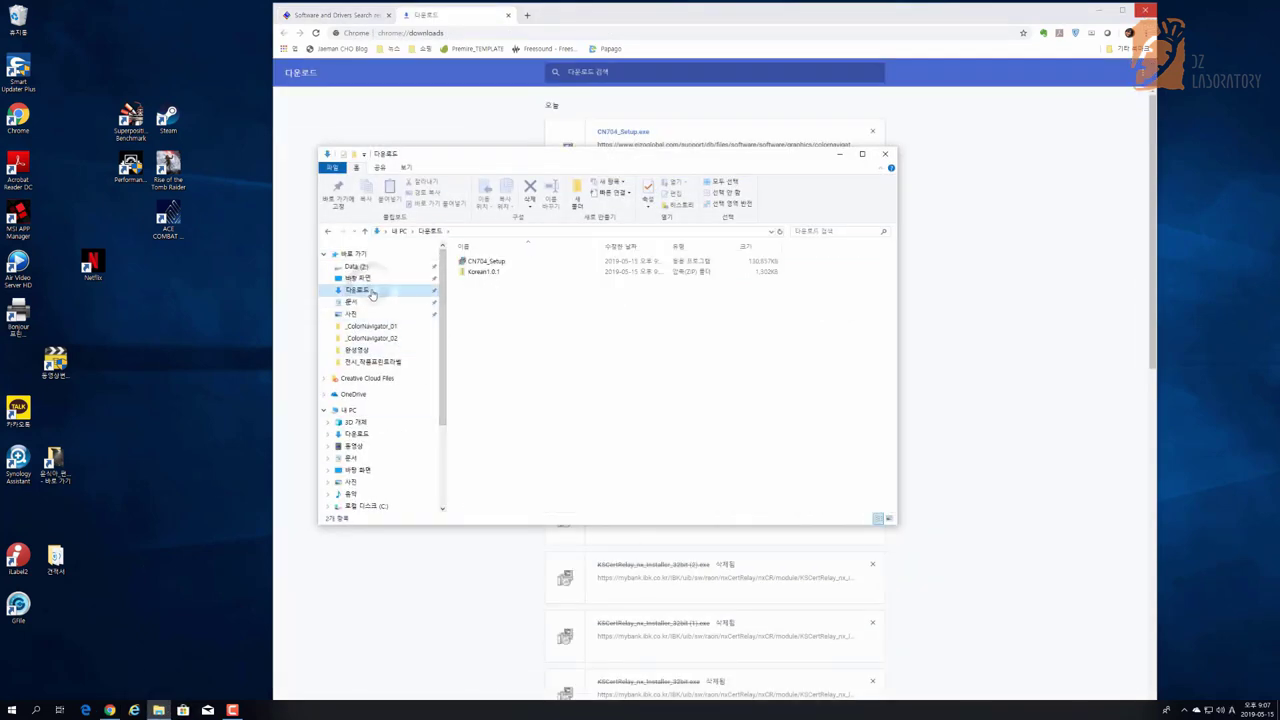
pyautogui.click(1145, 10)
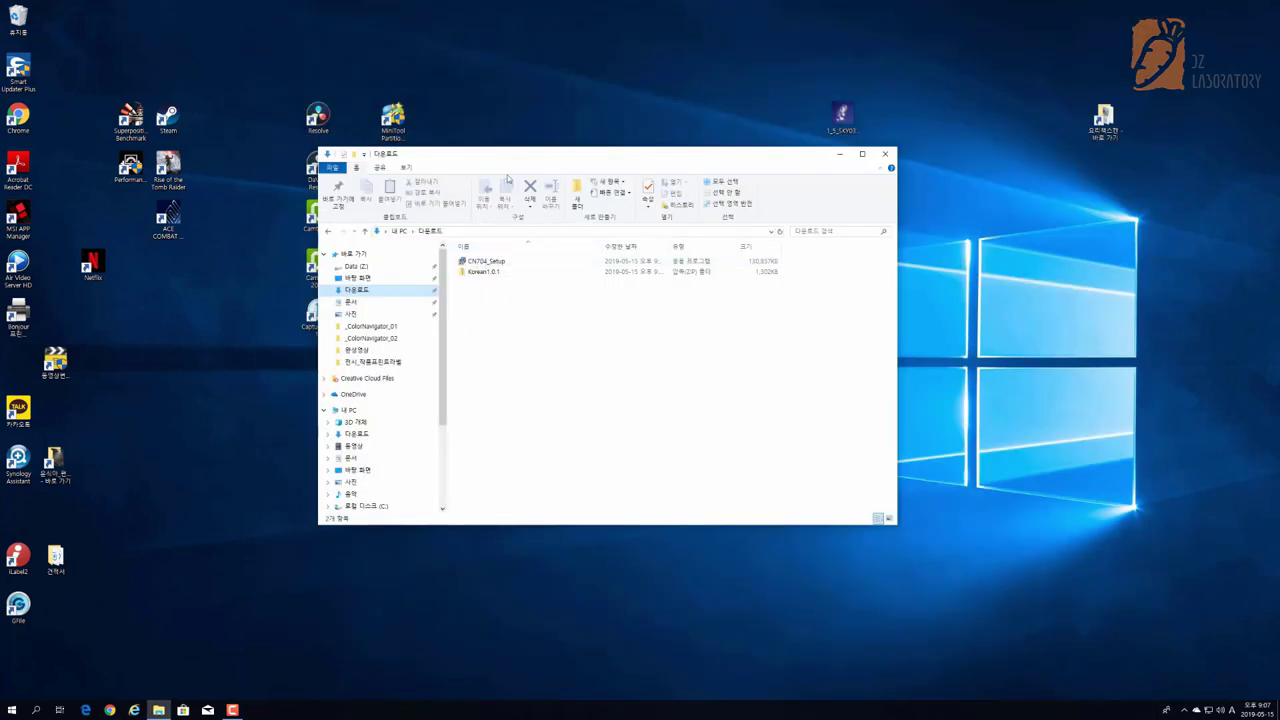
pyautogui.moveTo(505, 151); pyautogui.dragTo(536, 135)
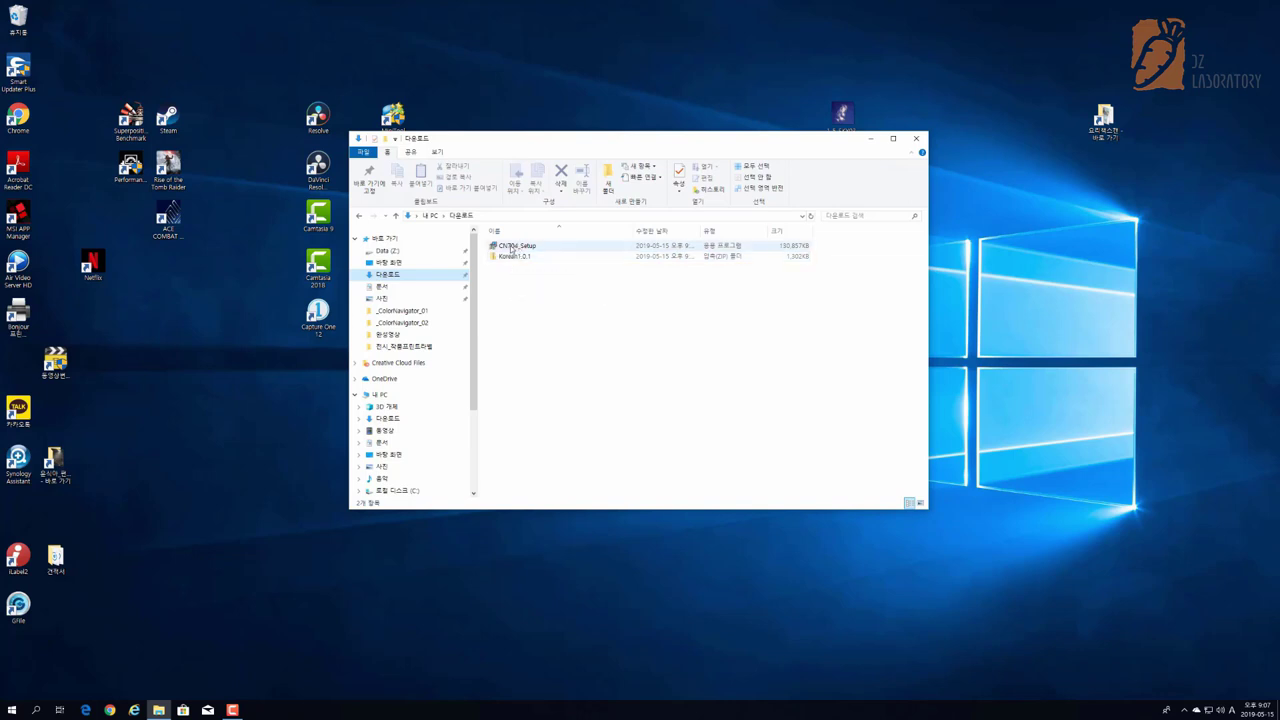
# Install ColorNavigator 7 with CN704_Setup, accepting the license agreement and keeping the startup update check, and close the Downloads folder.
pyautogui.doubleClick(512, 247)
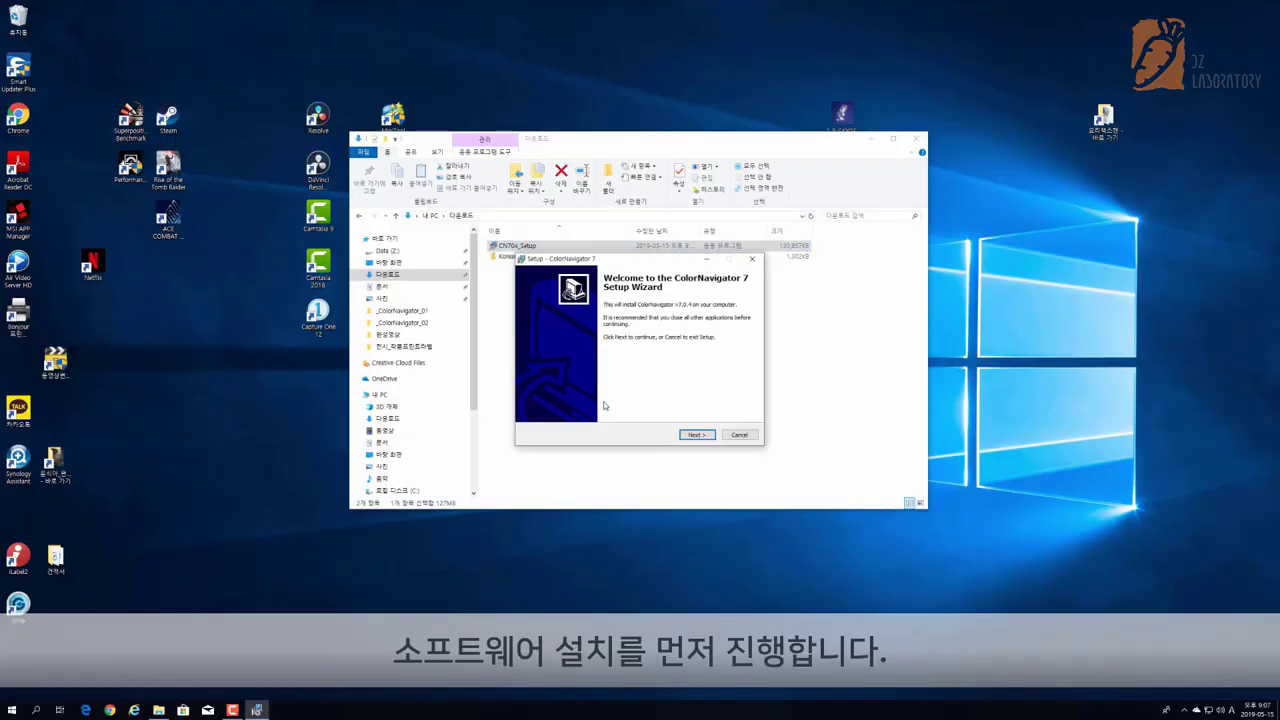
pyautogui.click(690, 435)
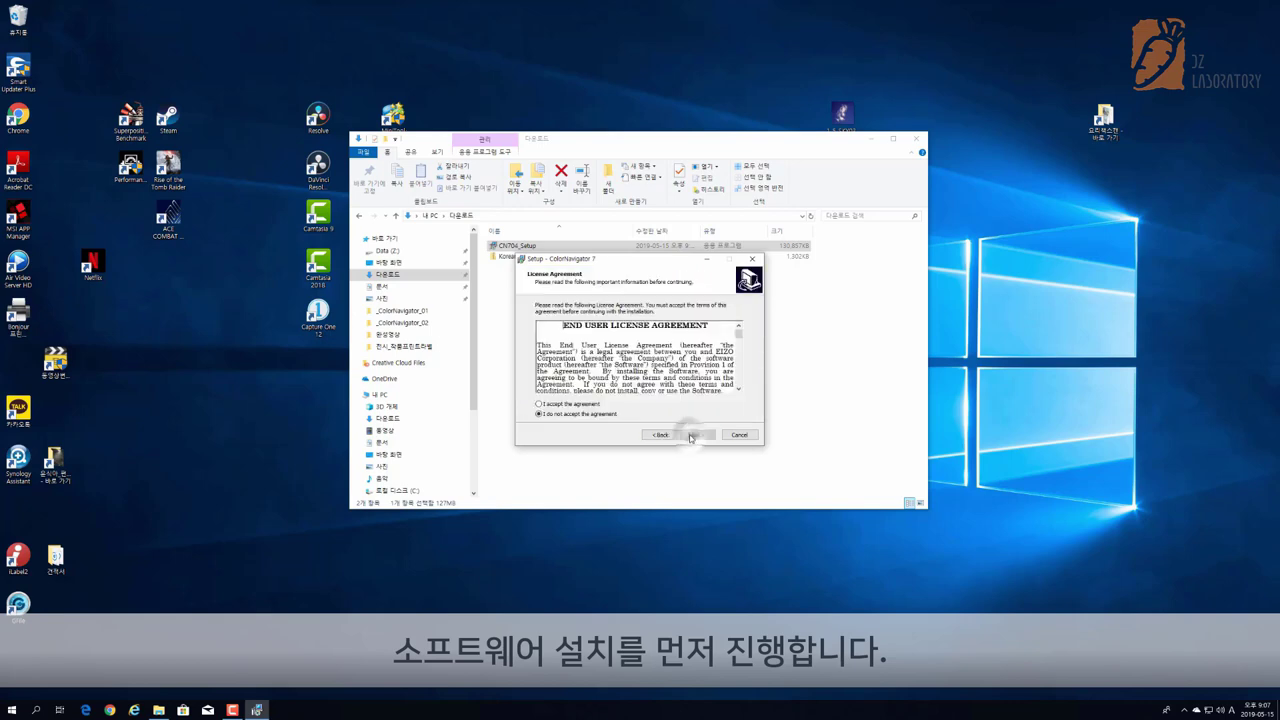
pyautogui.click(572, 404)
pyautogui.click(702, 438)
pyautogui.click(702, 437)
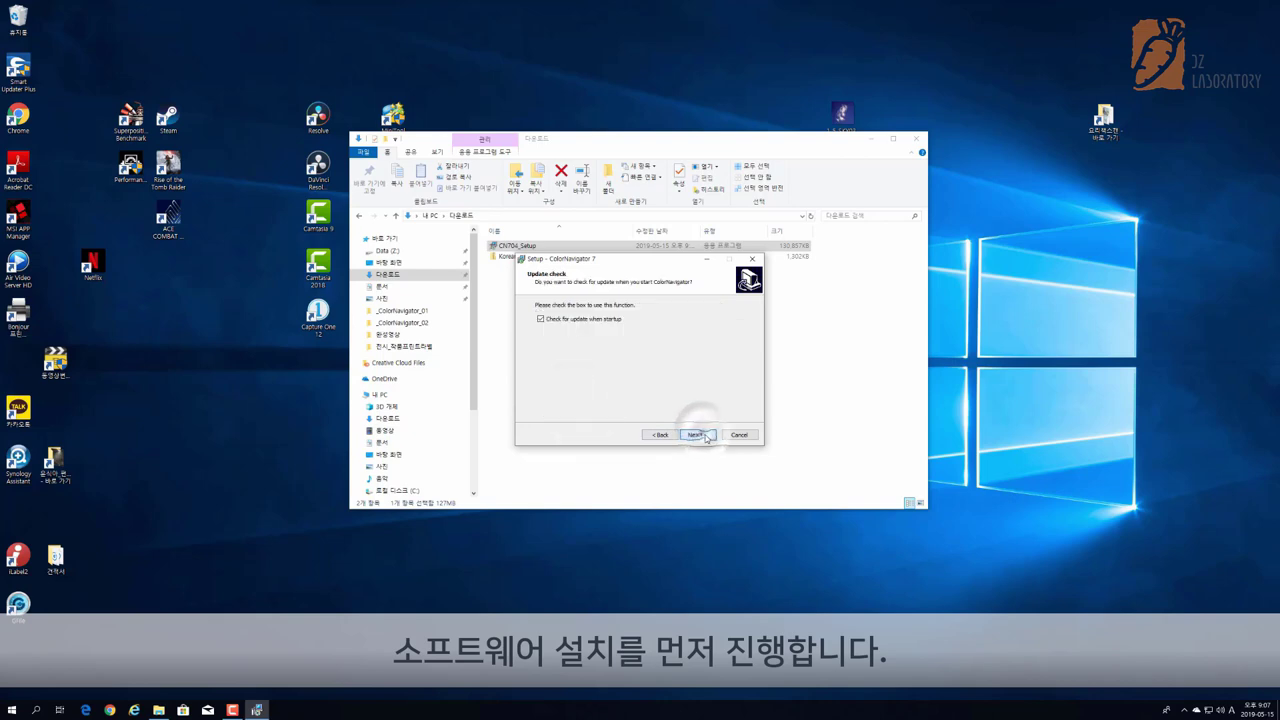
pyautogui.click(703, 437)
pyautogui.click(703, 437)
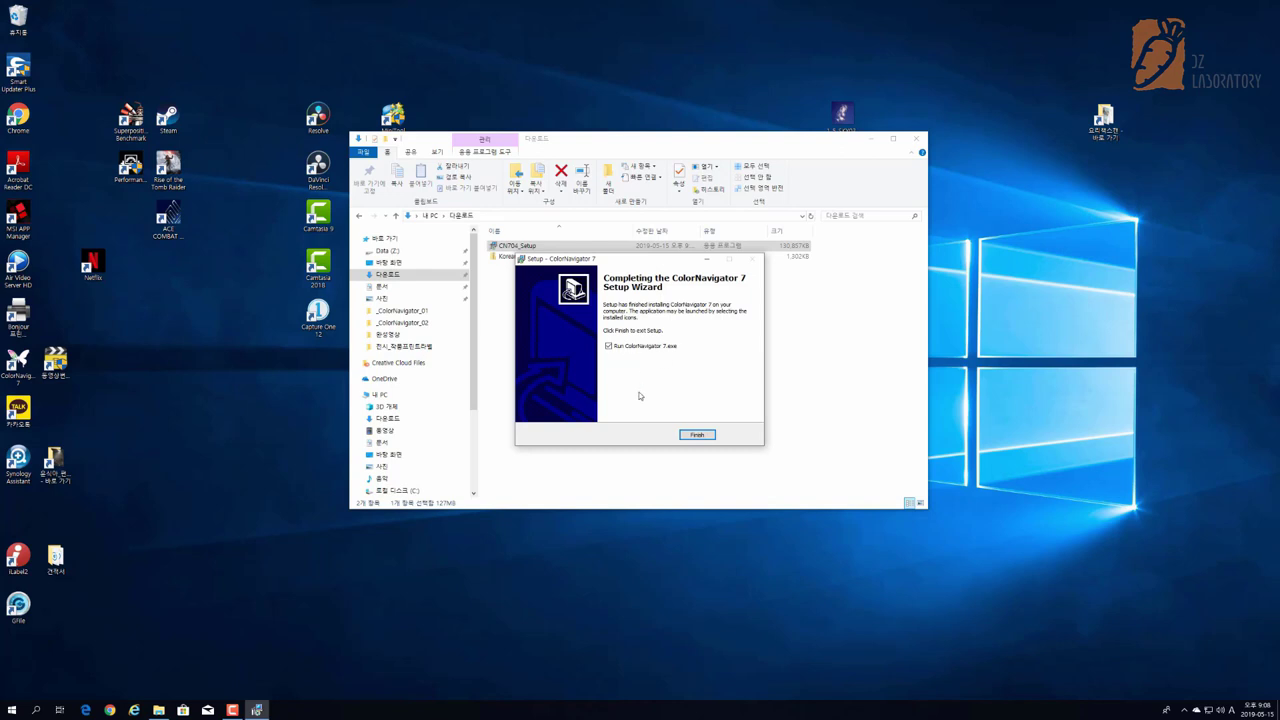
pyautogui.click(698, 435)
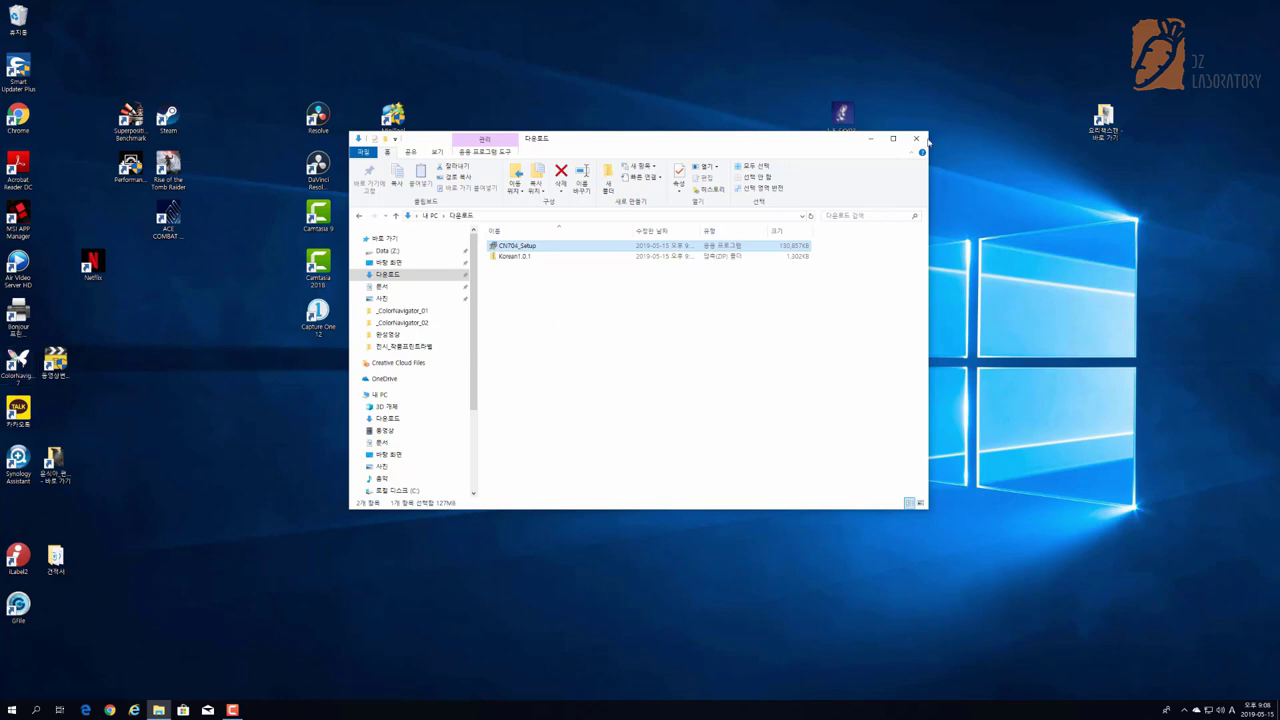
pyautogui.click(916, 138)
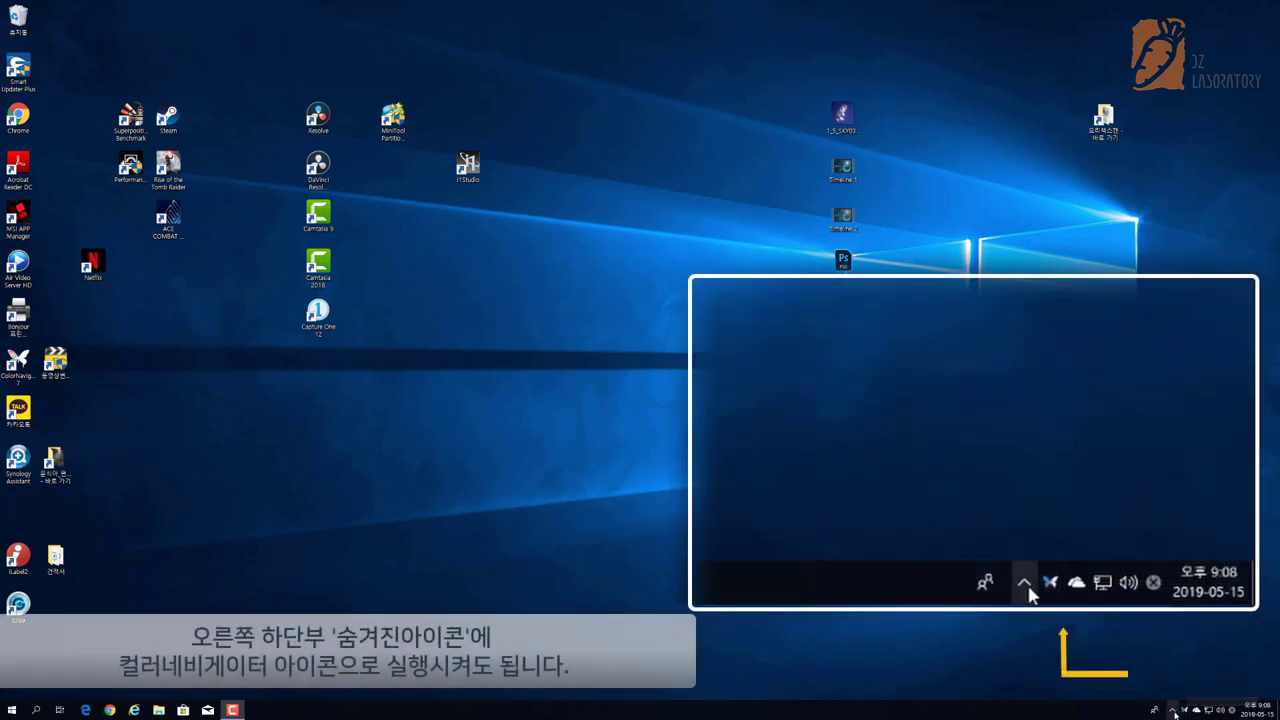
# Start ColorNavigator from its icon among the hidden system tray icons.
pyautogui.click(1185, 710)
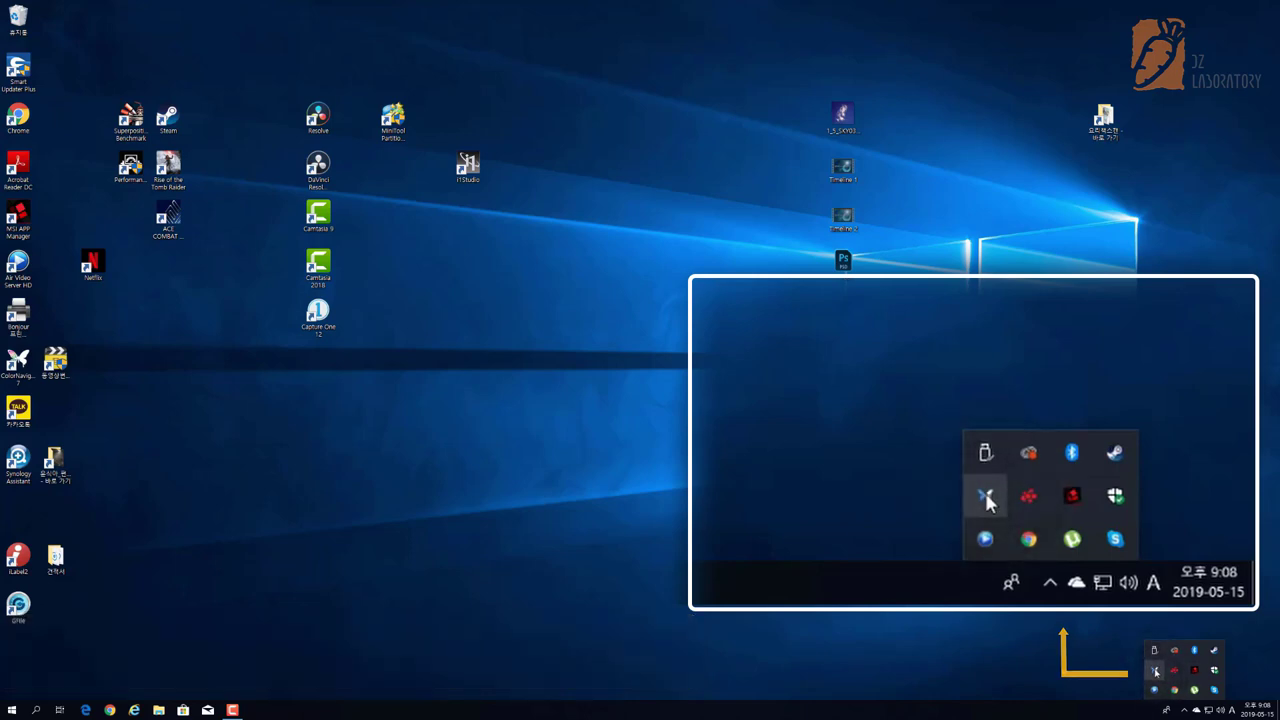
pyautogui.rightClick(985, 492)
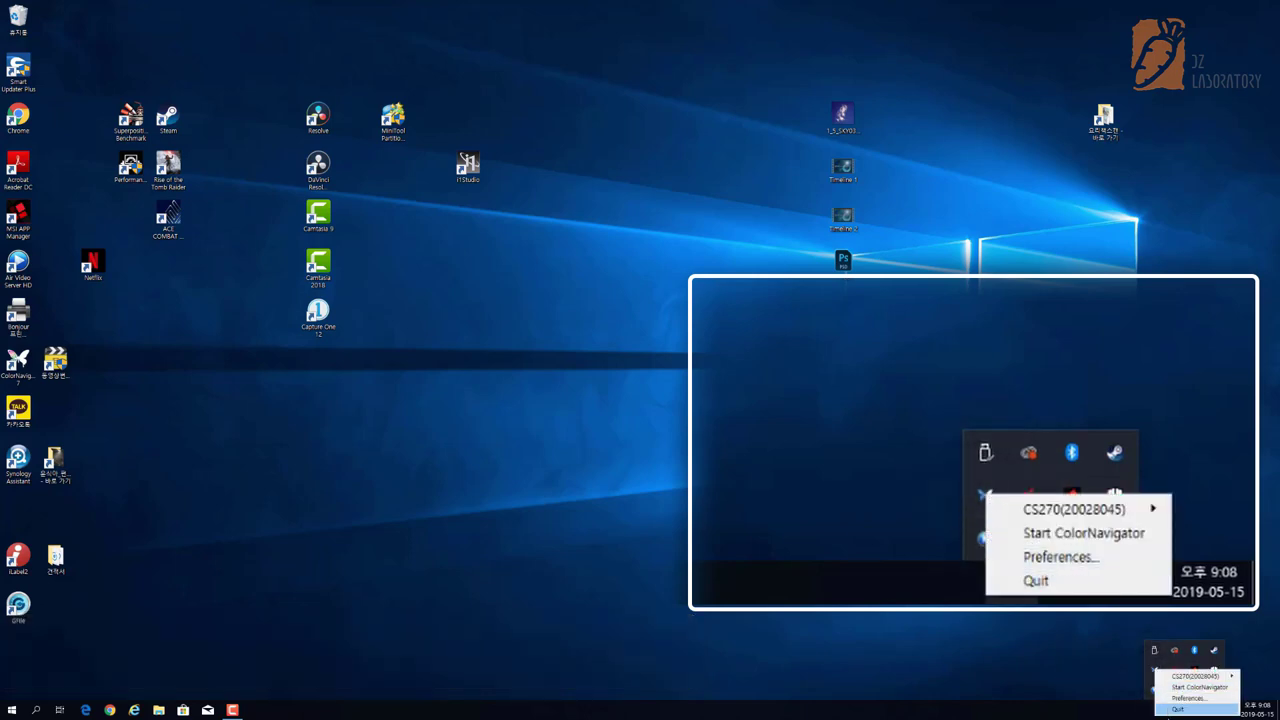
pyautogui.moveTo(1045, 512)
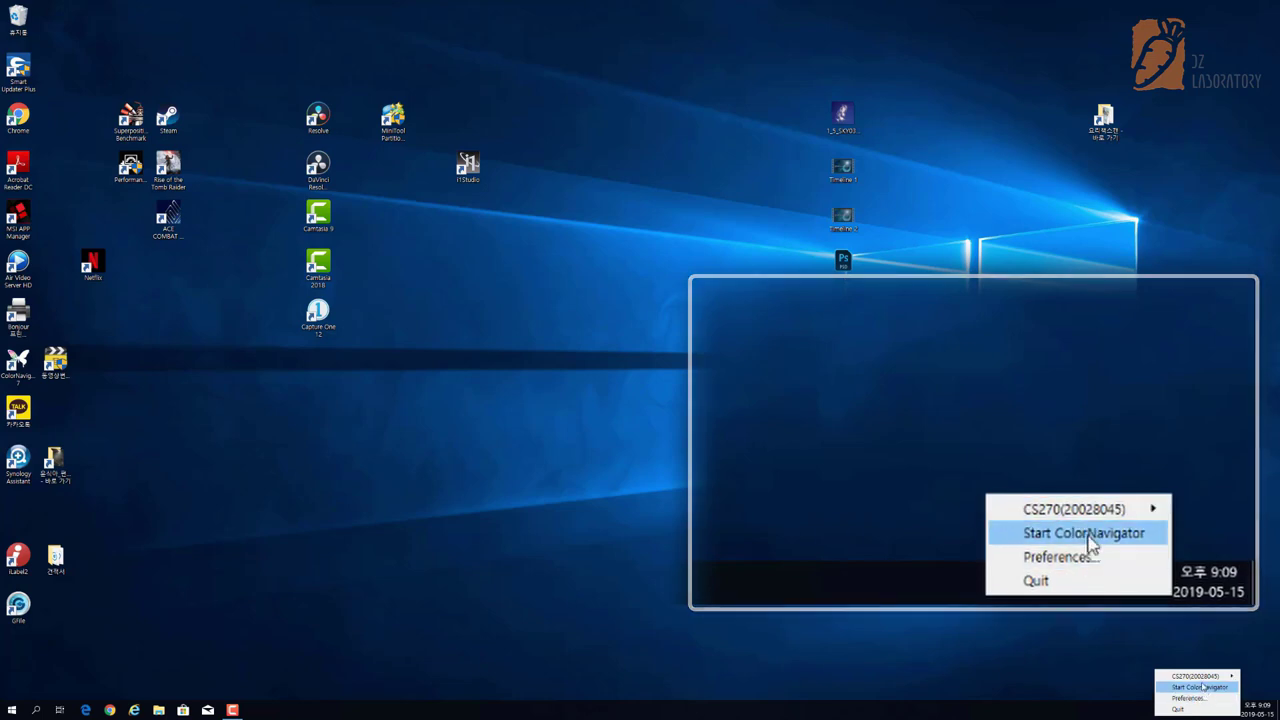
pyautogui.click(1203, 690)
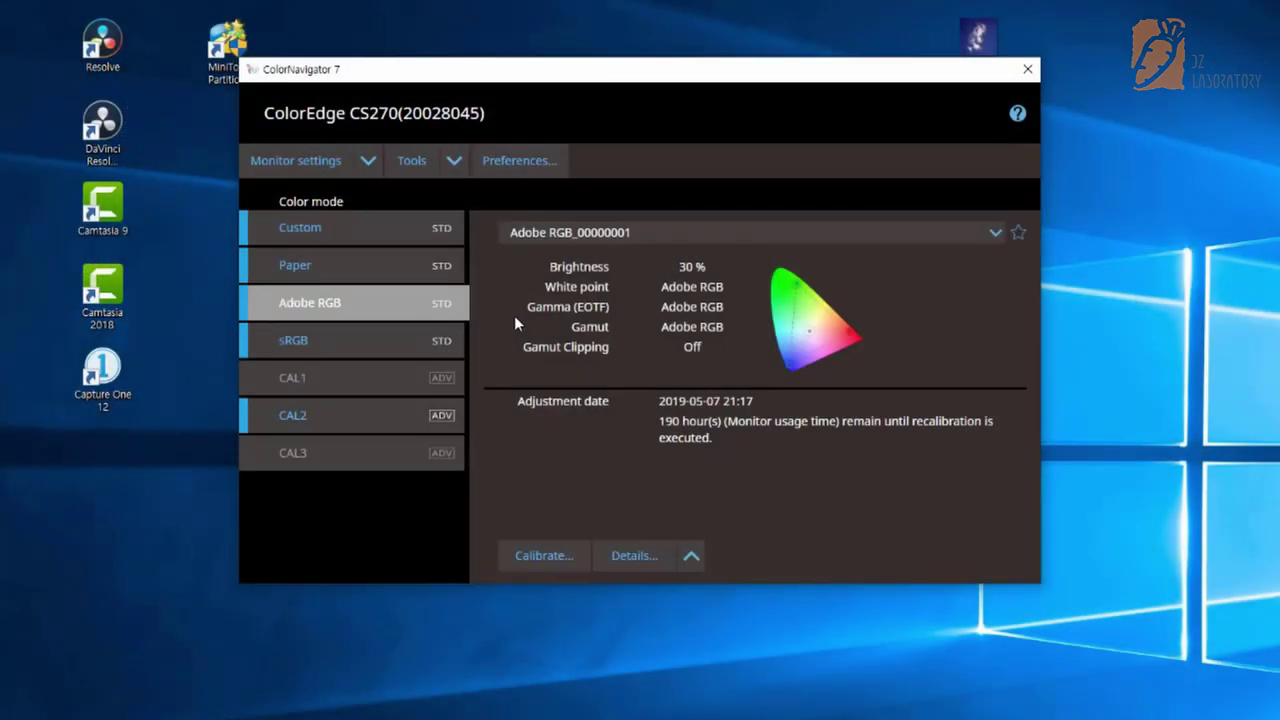
# Look through the settings of the sRGB, CAL2, Paper, Adobe RGB and Custom color modes, ending on Custom.
pyautogui.click(354, 341)
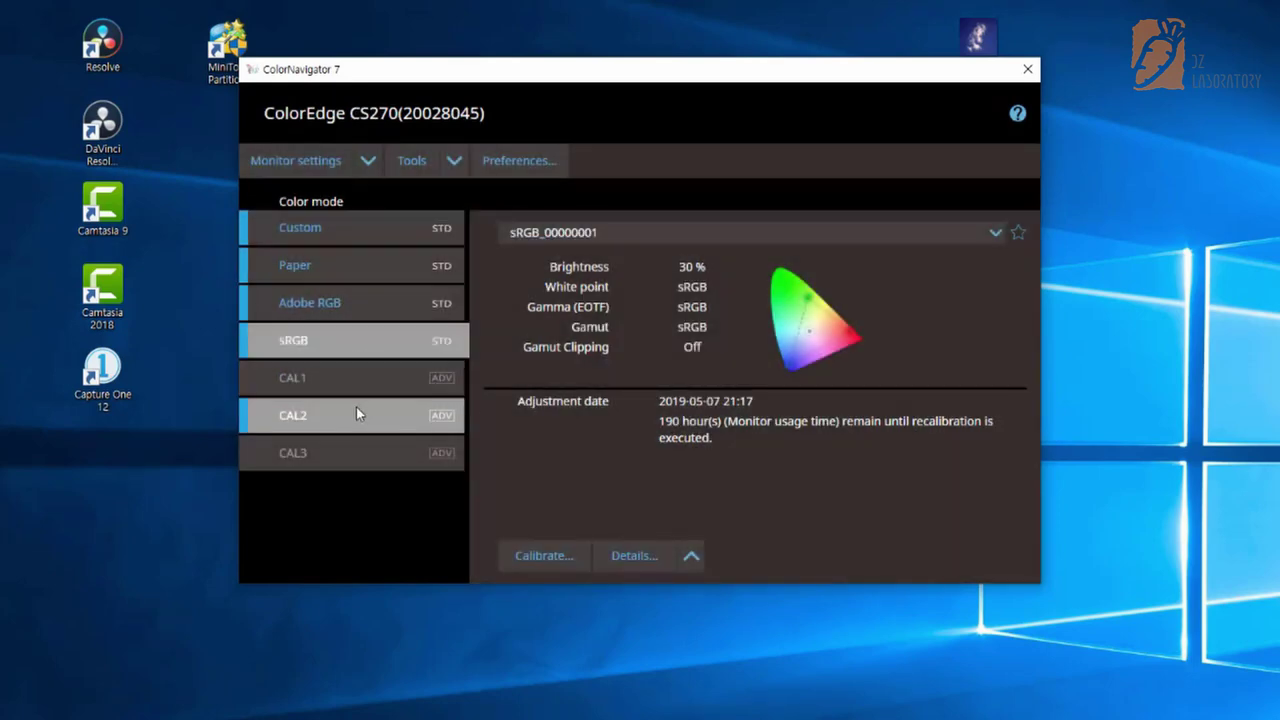
pyautogui.click(357, 413)
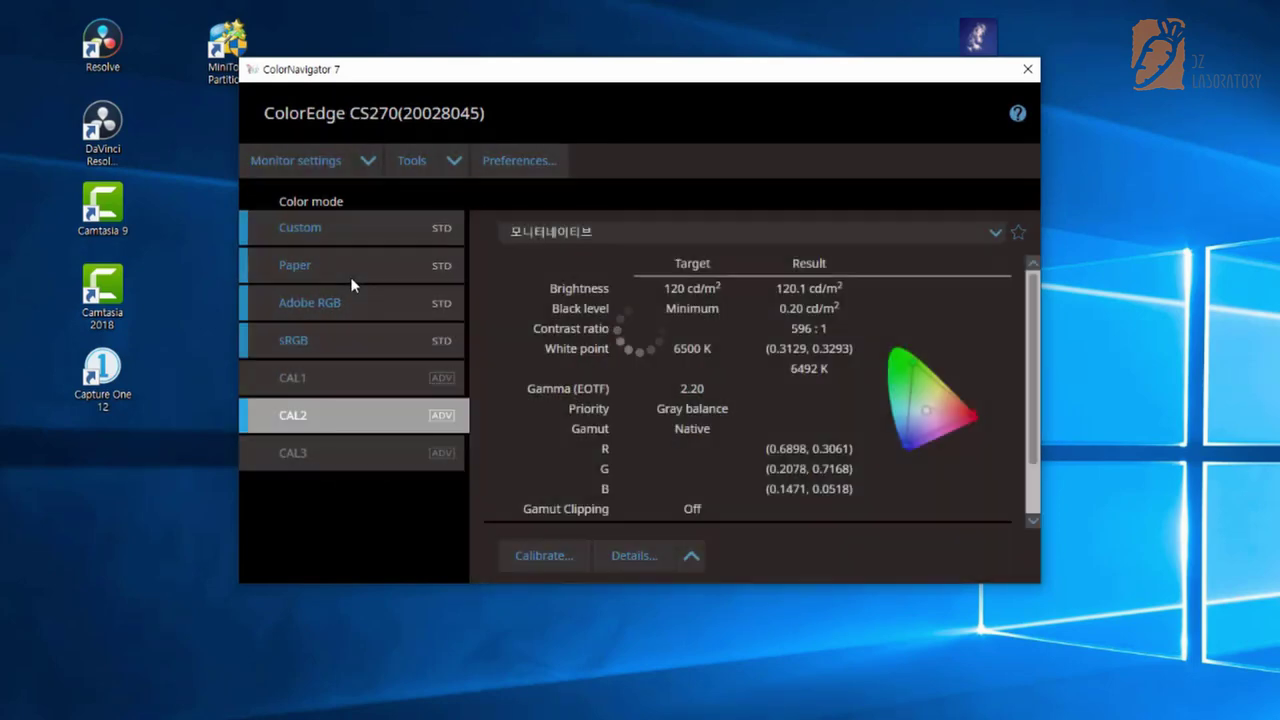
pyautogui.click(348, 285)
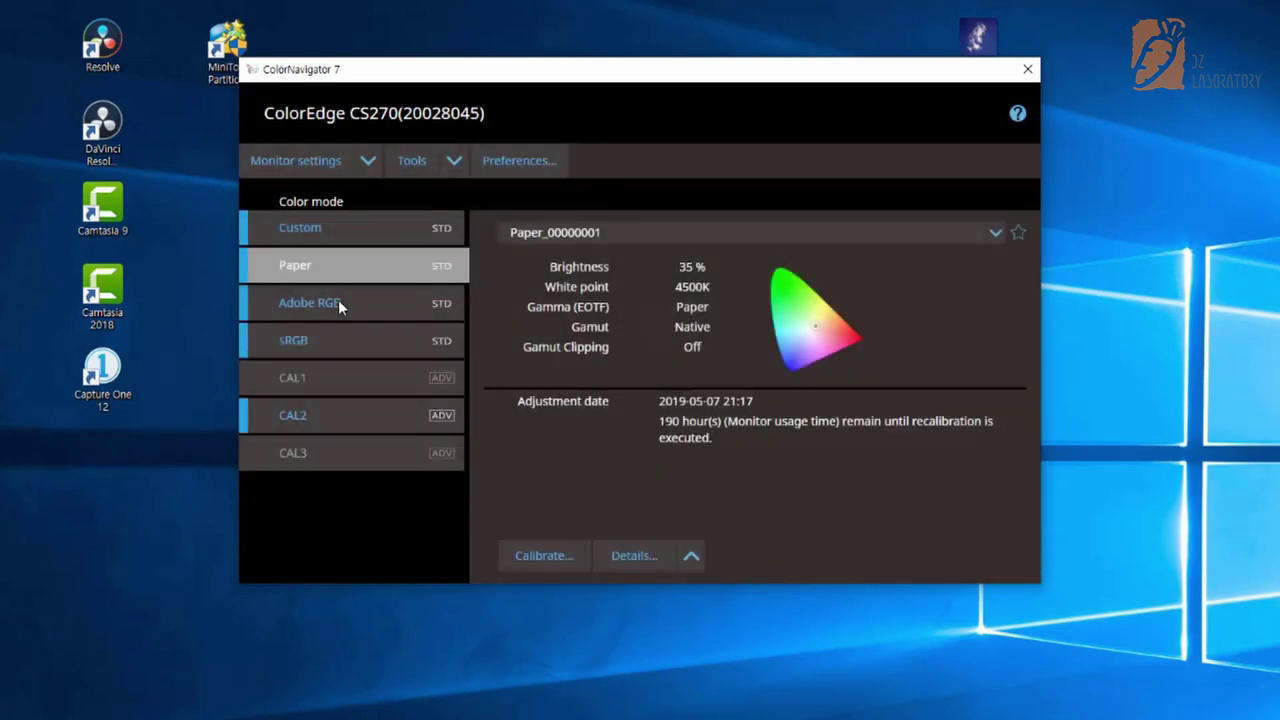
pyautogui.click(338, 302)
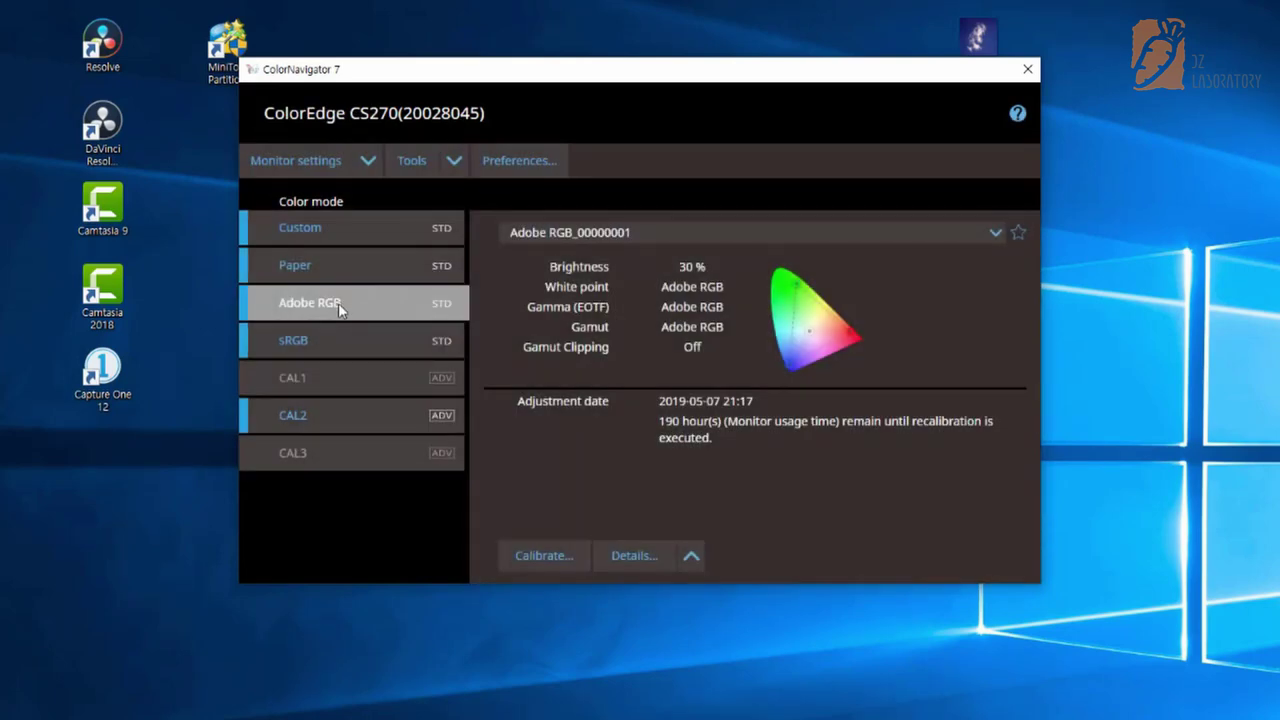
pyautogui.click(323, 345)
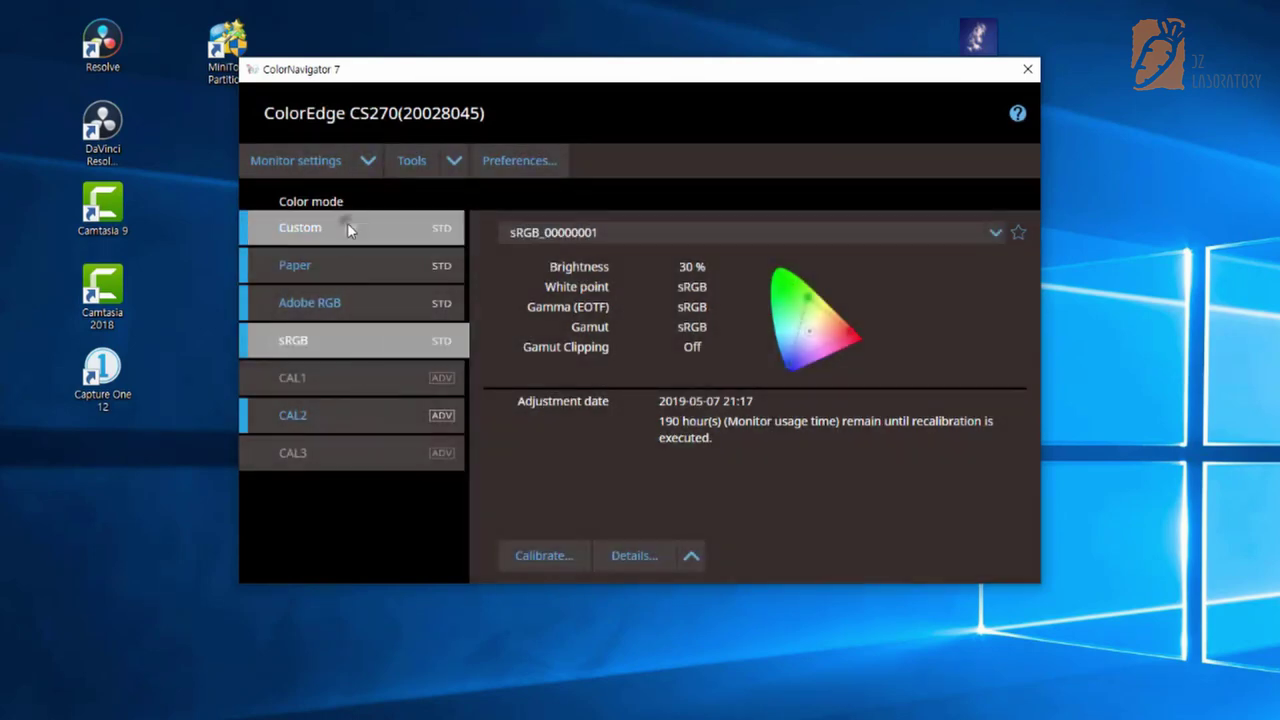
pyautogui.click(349, 229)
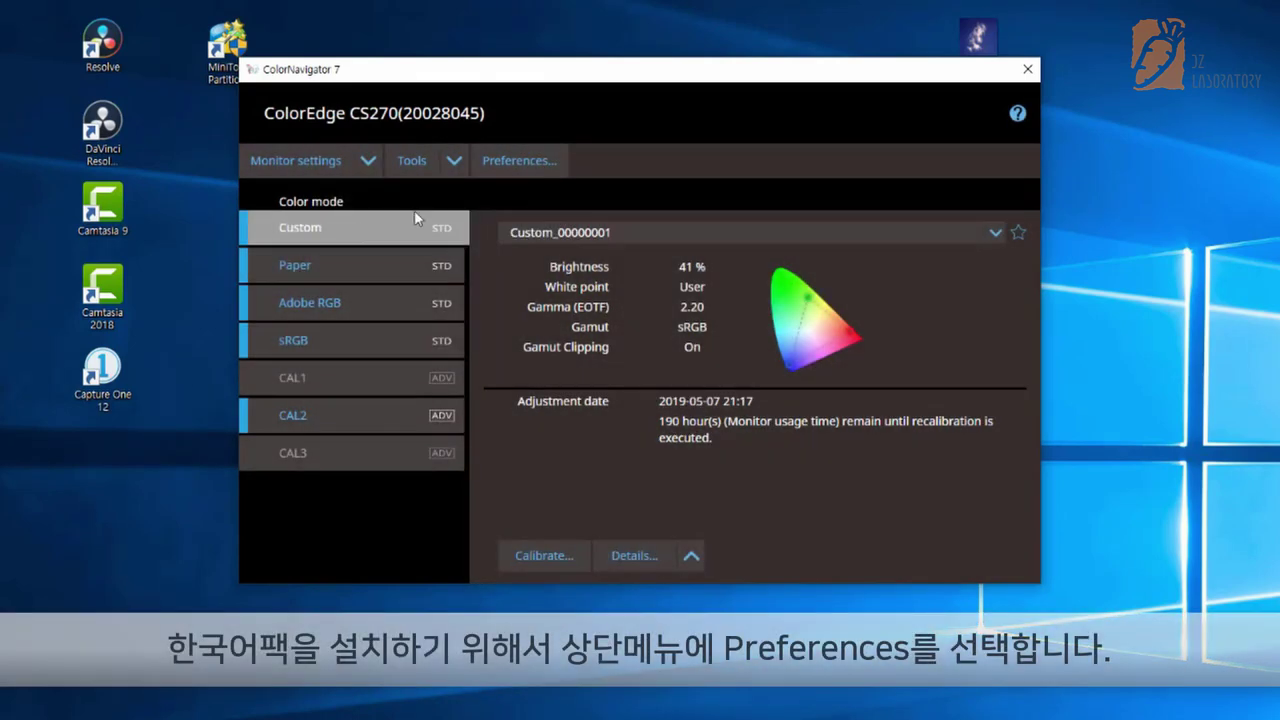
# Add the Korean1.0.1 language pack from the Downloads folder to the display languages in the preferences.
pyautogui.click(503, 164)
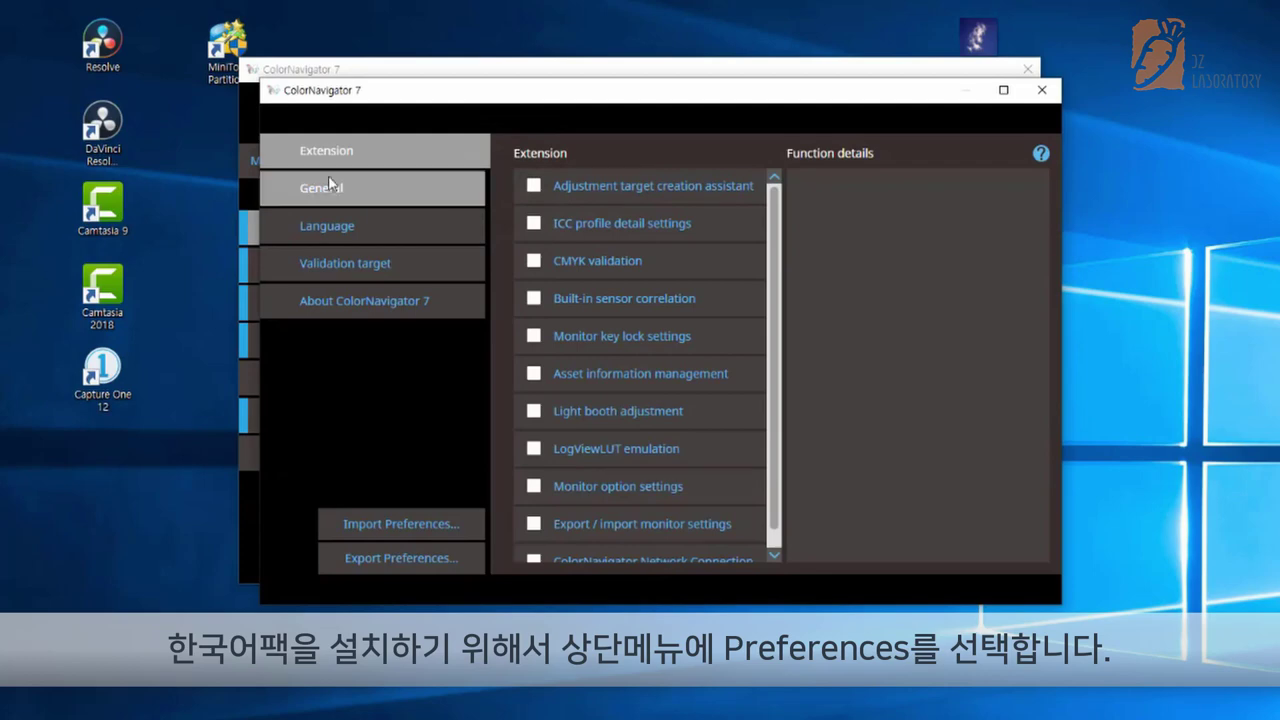
pyautogui.click(338, 232)
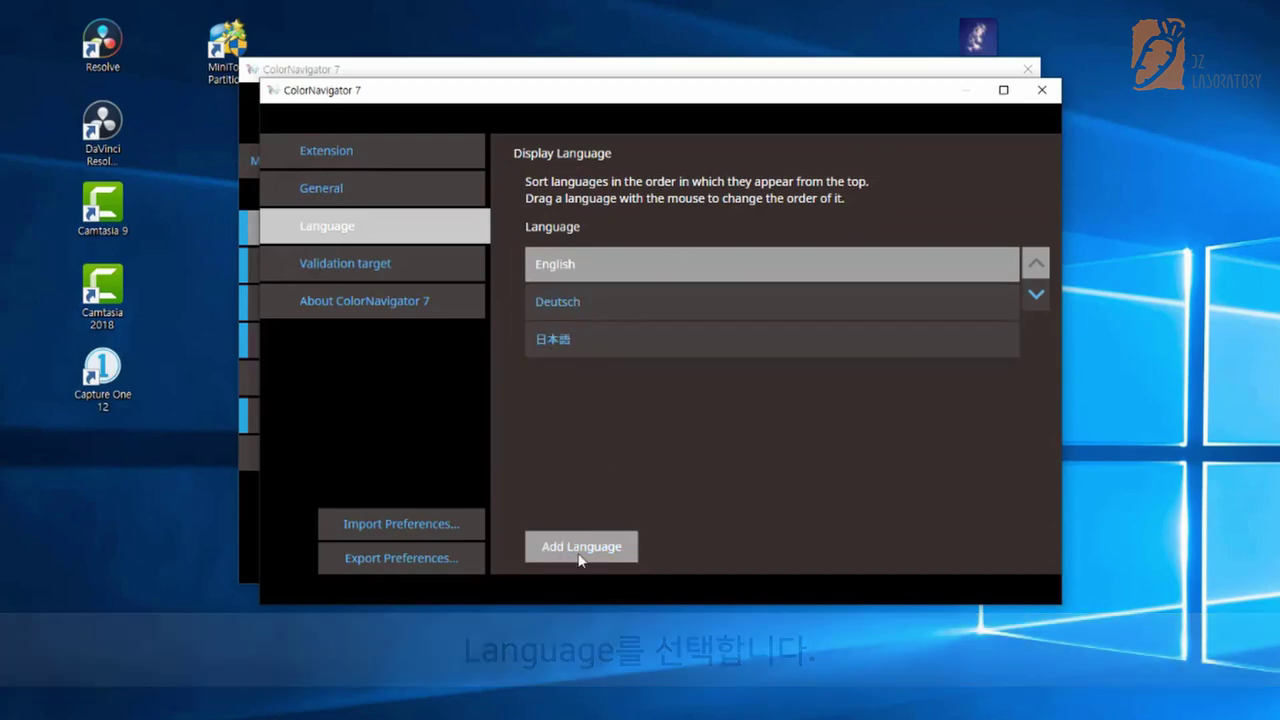
pyautogui.click(588, 551)
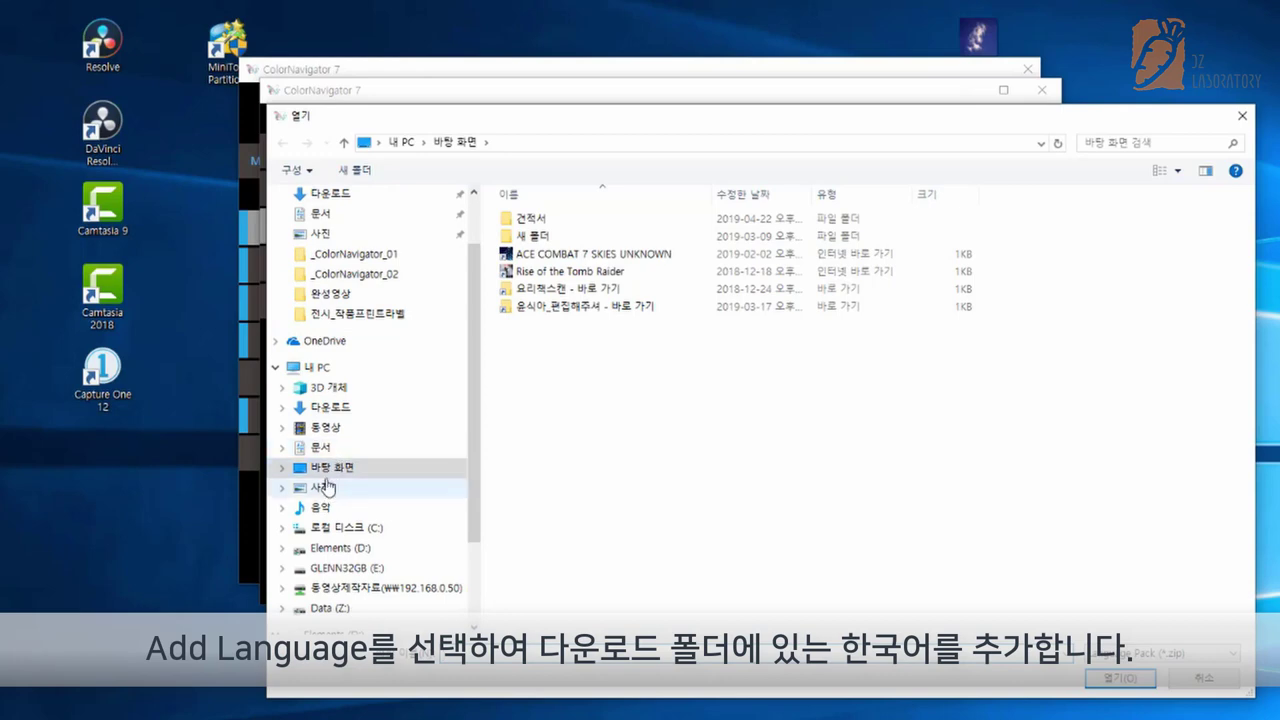
pyautogui.click(337, 410)
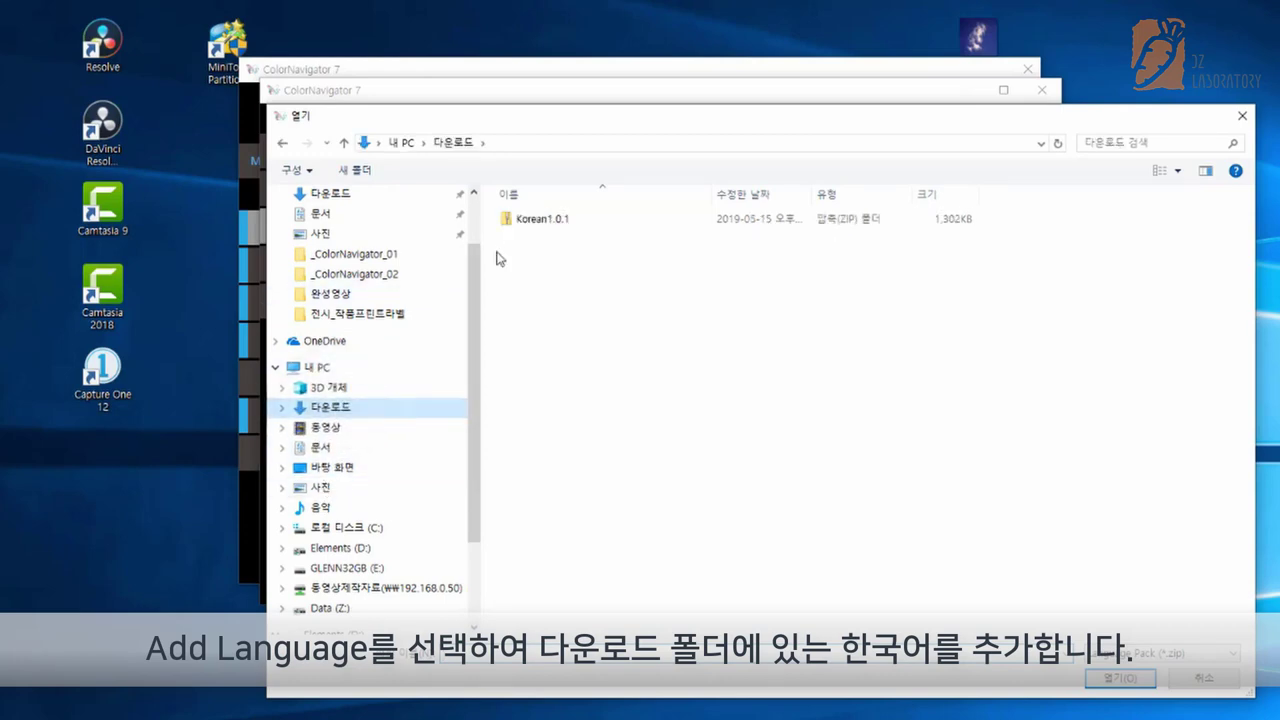
pyautogui.click(522, 222)
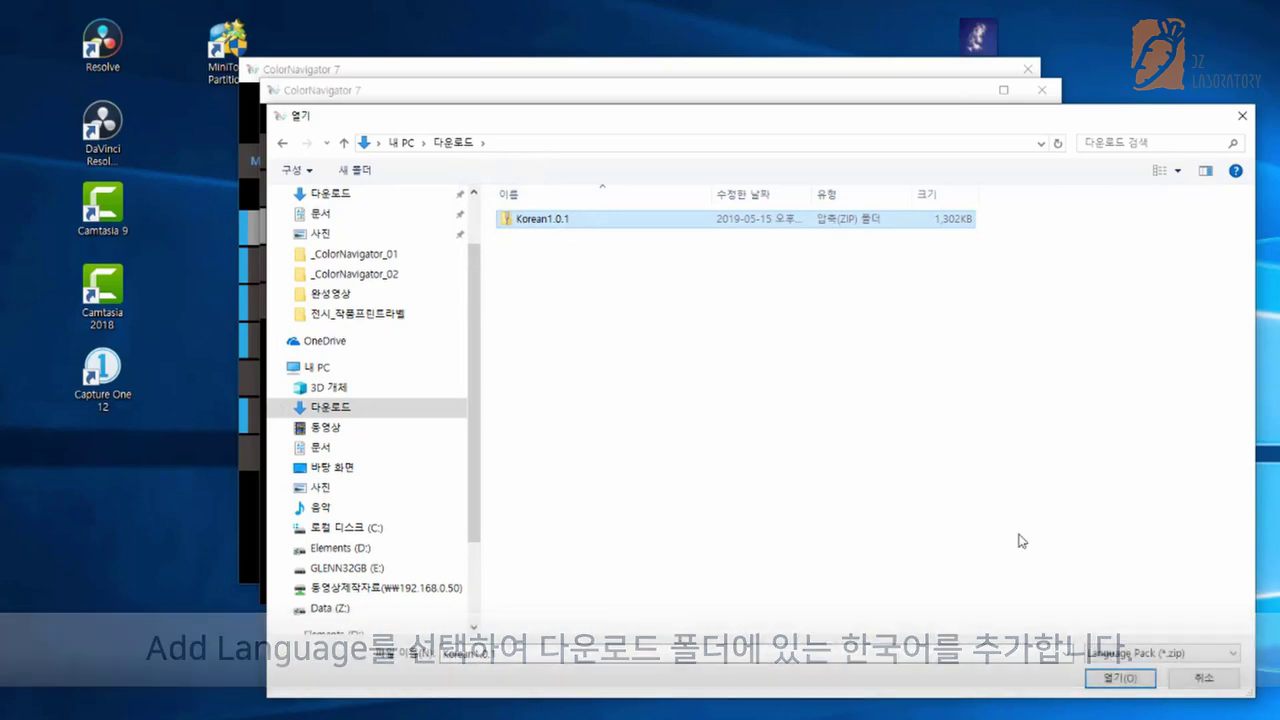
pyautogui.click(1118, 680)
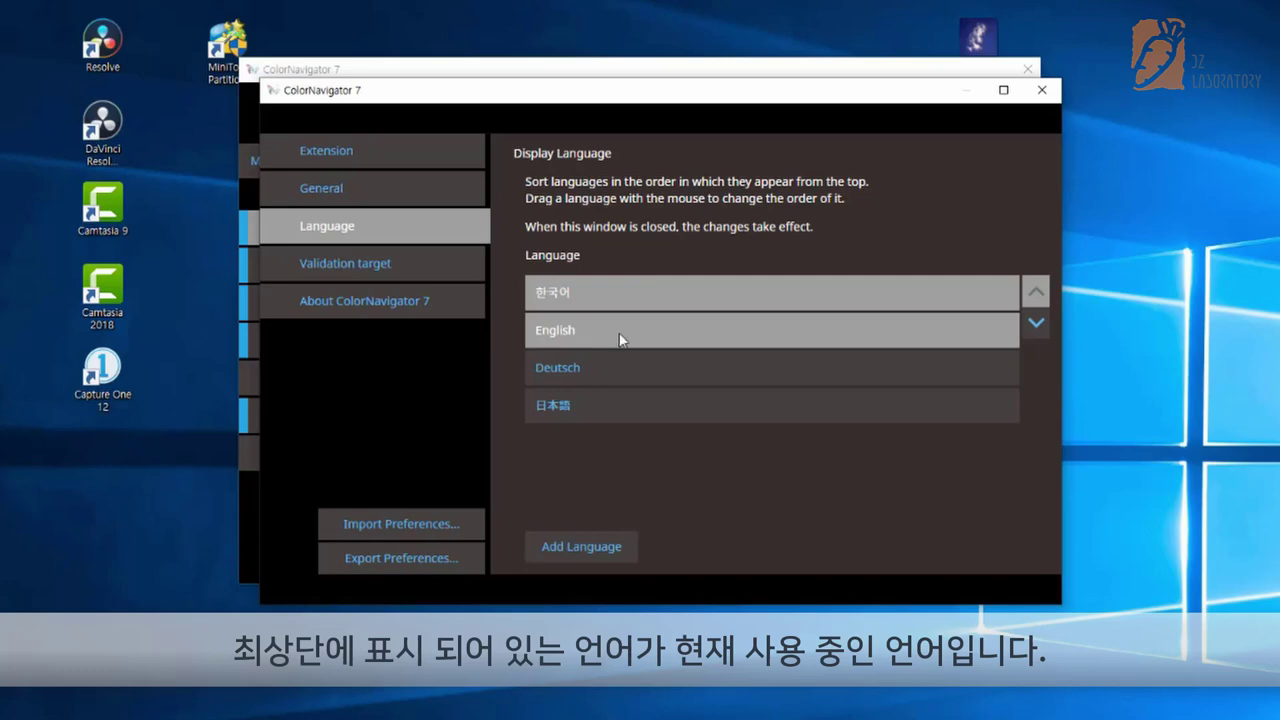
# Arrange the display languages as 한국어, Deutsch, English, 日本語, and close the preferences and main window to apply the order.
pyautogui.moveTo(620, 340); pyautogui.dragTo(640, 289)
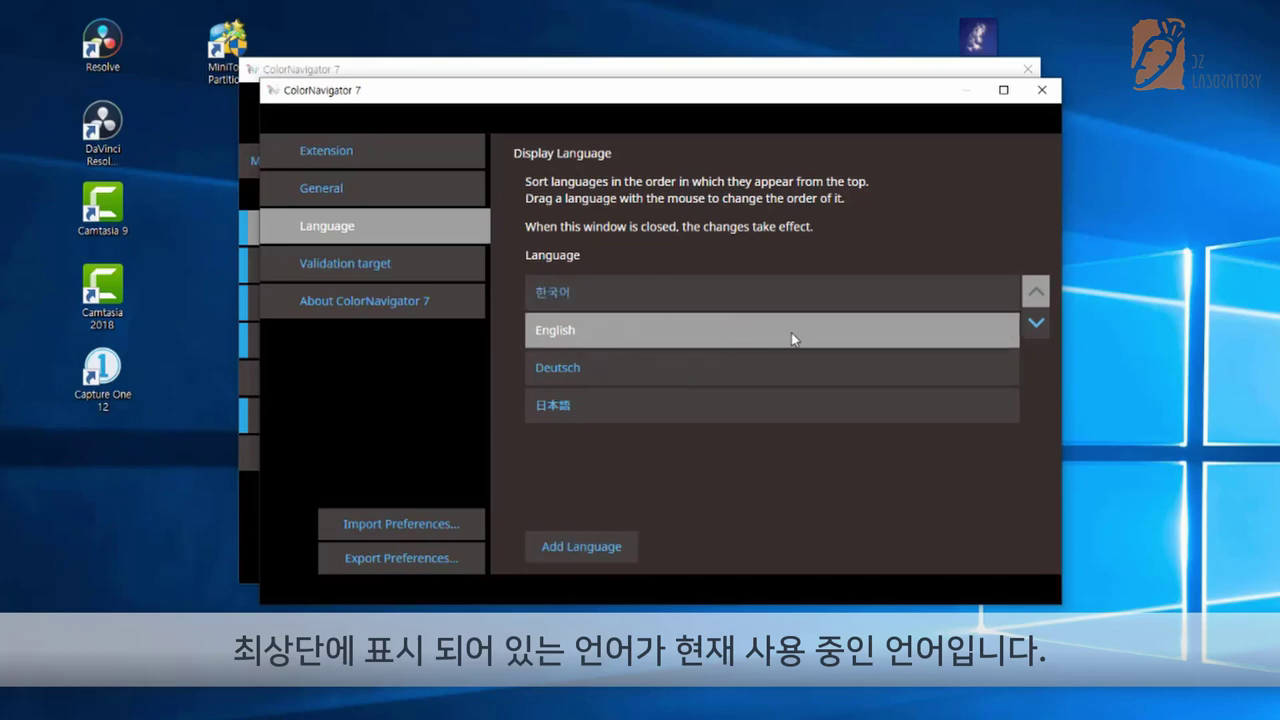
pyautogui.moveTo(638, 381); pyautogui.dragTo(631, 271)
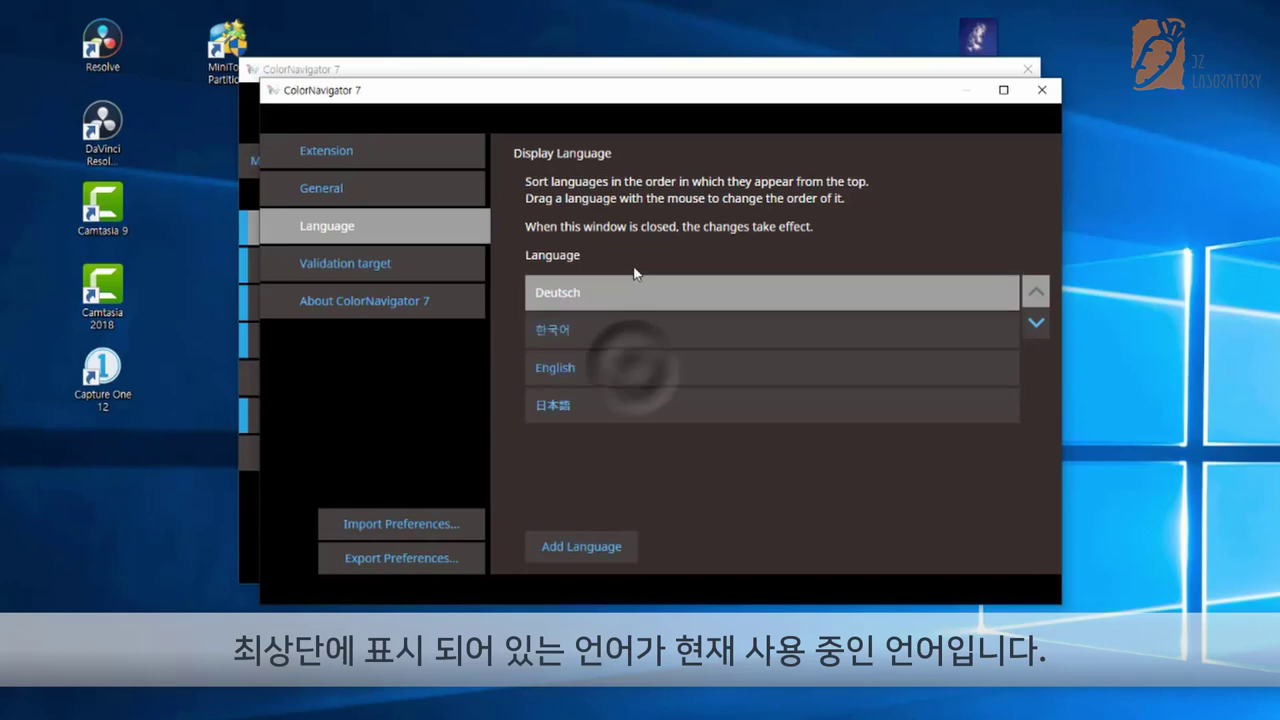
pyautogui.moveTo(636, 338); pyautogui.dragTo(652, 277)
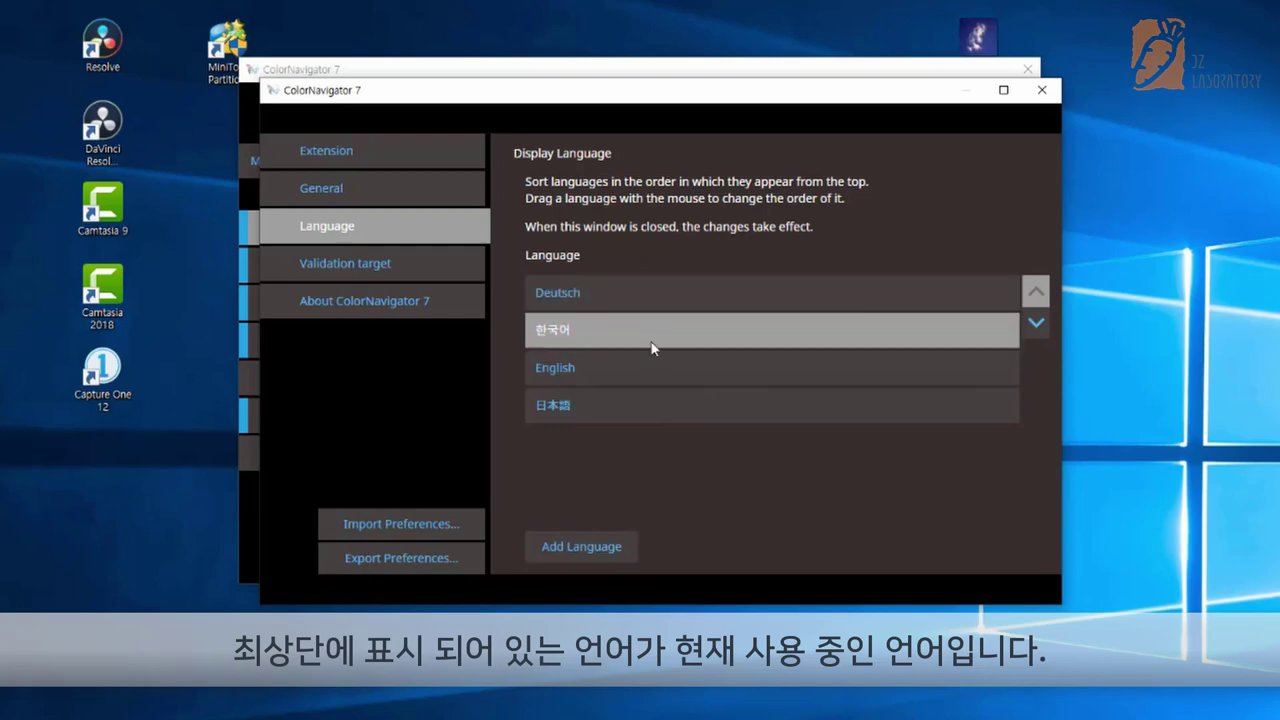
pyautogui.moveTo(654, 346); pyautogui.dragTo(699, 293)
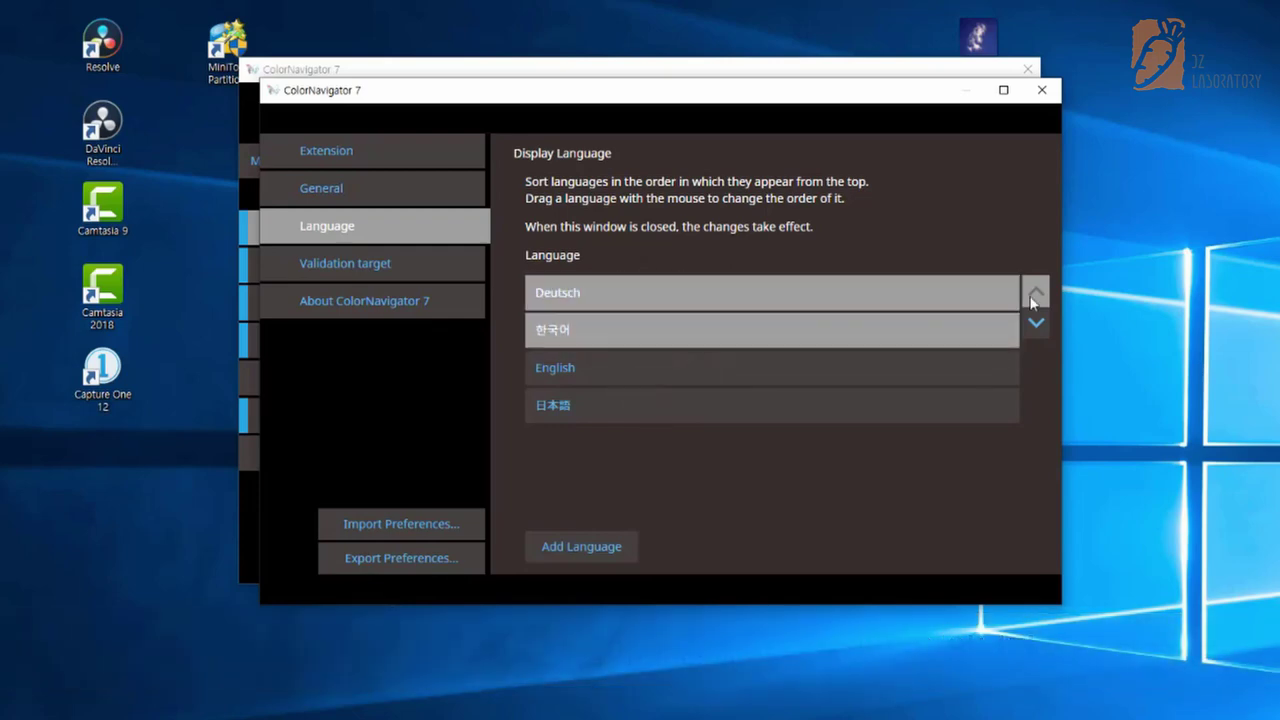
pyautogui.click(1034, 292)
pyautogui.click(943, 365)
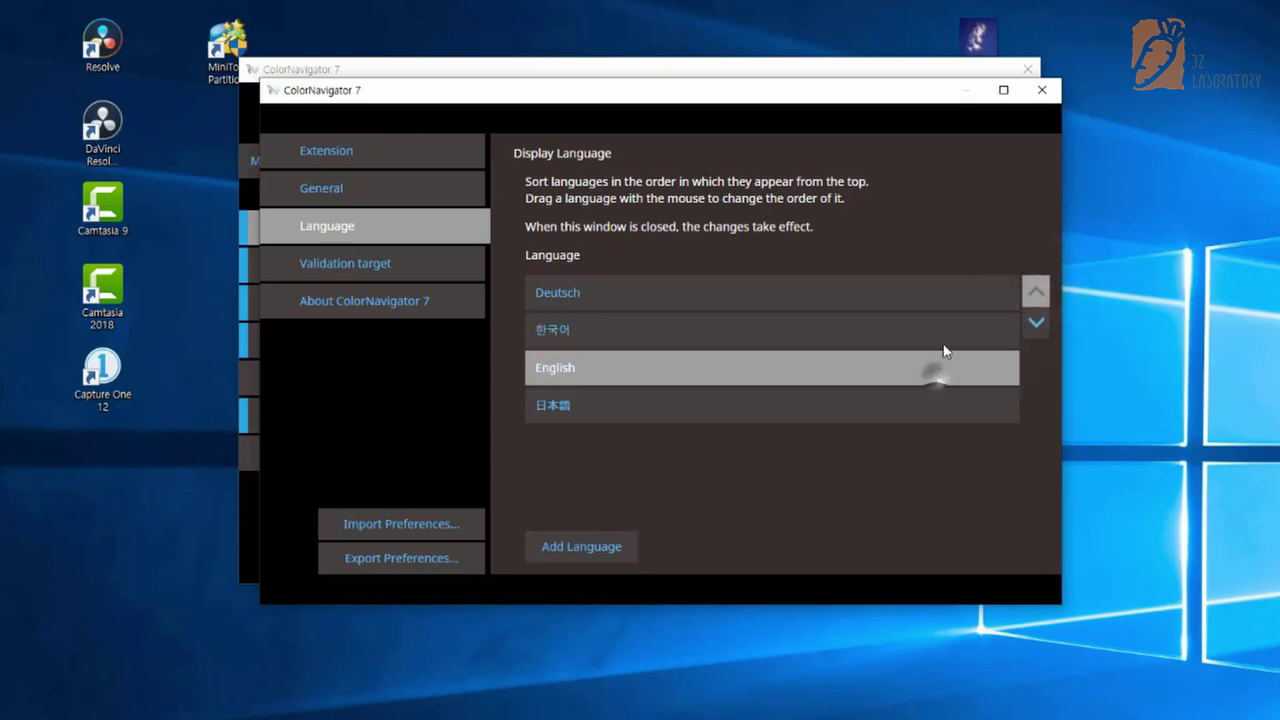
pyautogui.click(946, 326)
pyautogui.click(1034, 291)
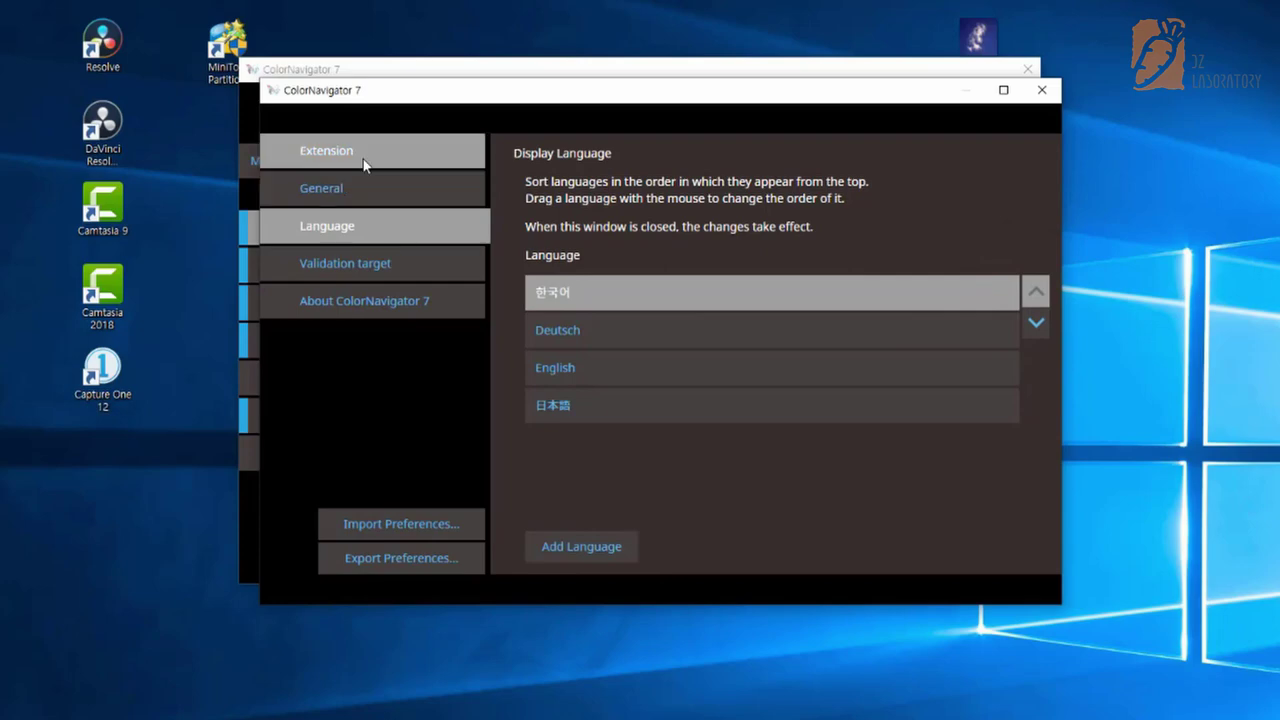
pyautogui.click(1053, 94)
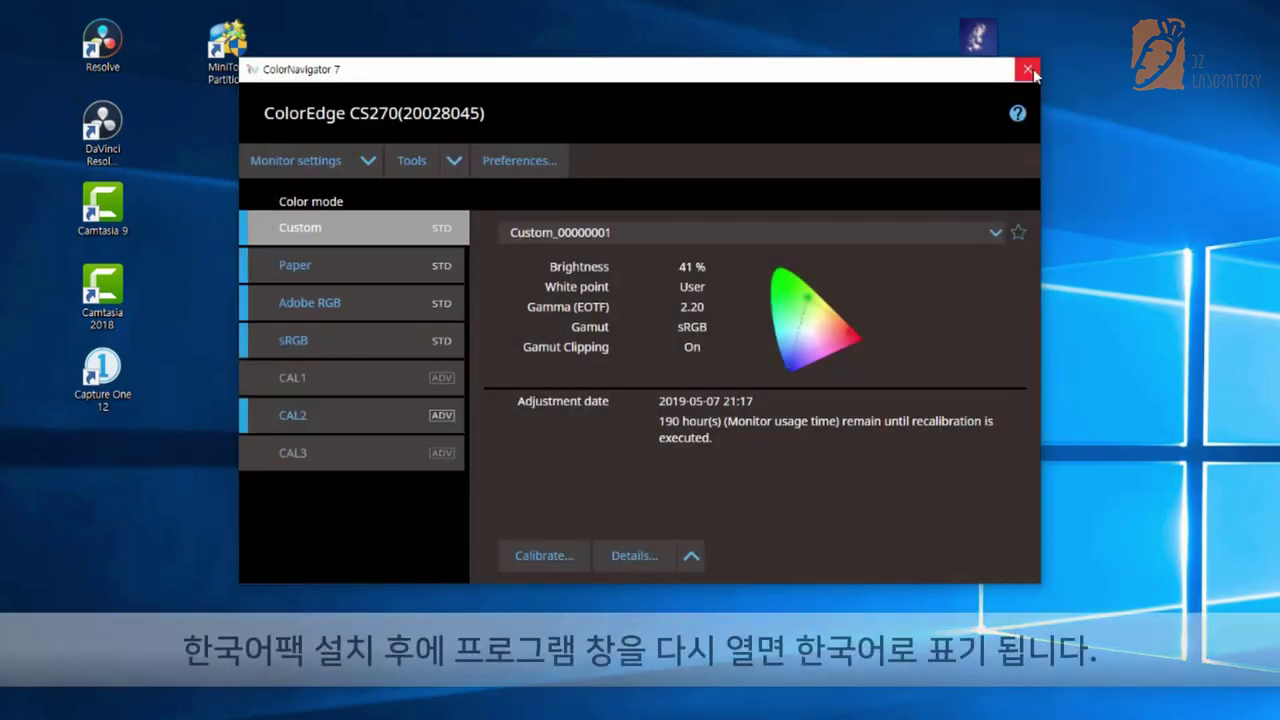
pyautogui.click(1027, 69)
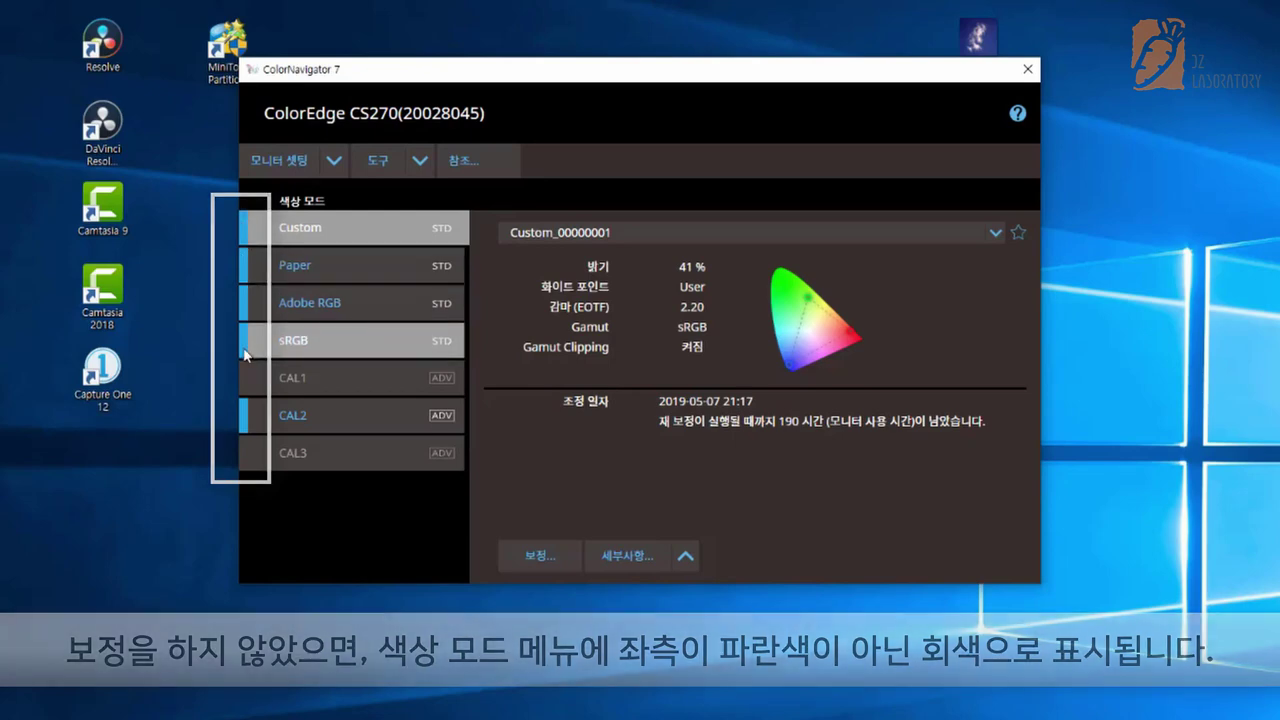
# Select the sRGB color mode after a look at Adobe RGB, and start its calibration, dismissing the missing-device message.
pyautogui.click(344, 338)
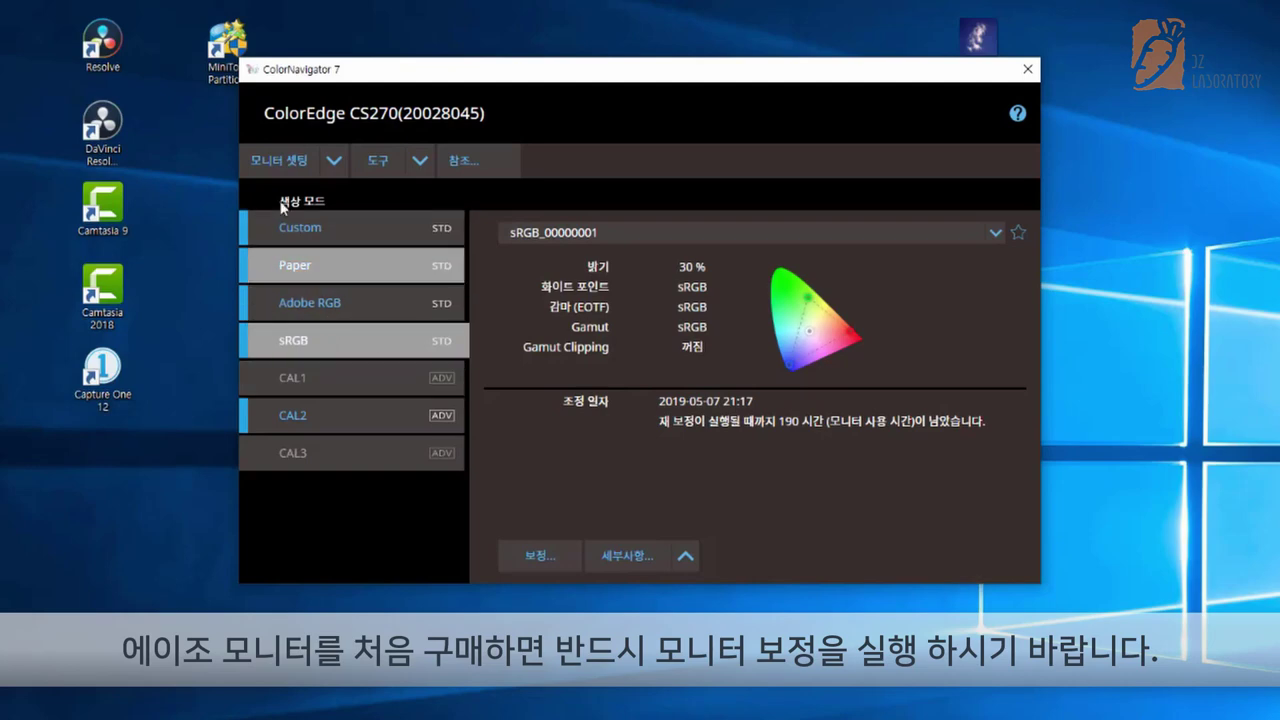
pyautogui.click(306, 303)
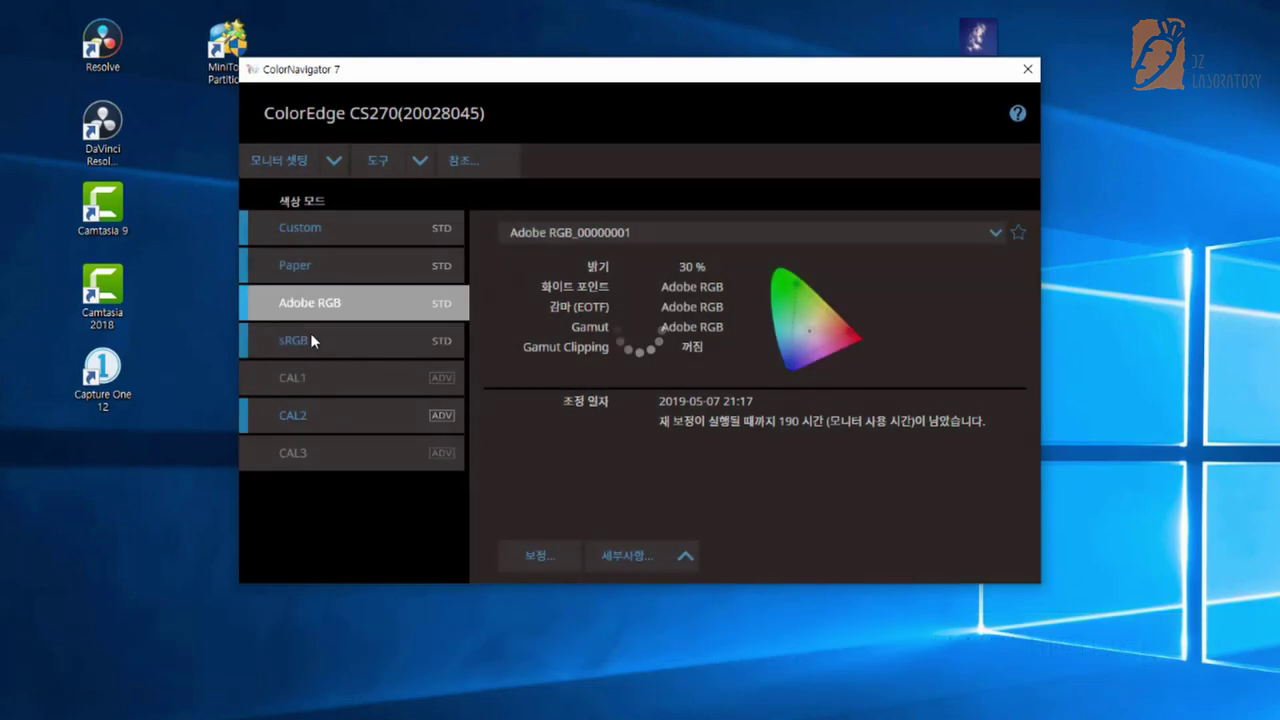
pyautogui.click(310, 335)
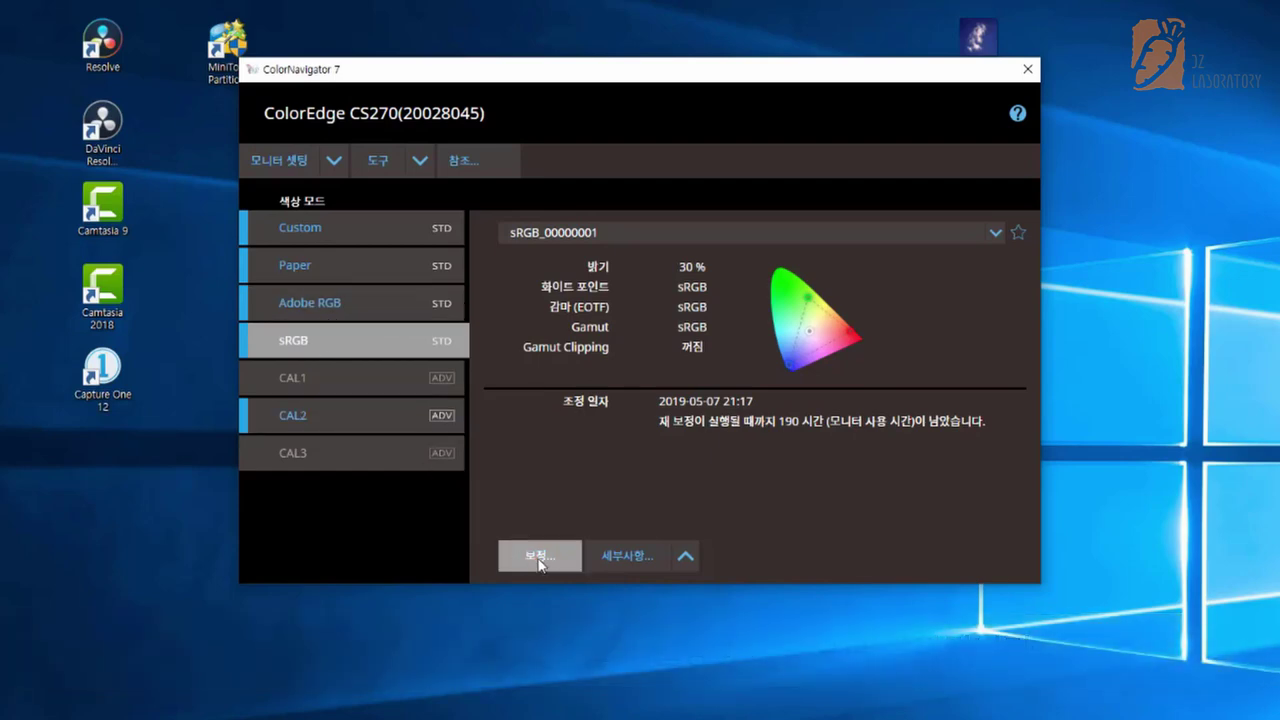
pyautogui.click(530, 555)
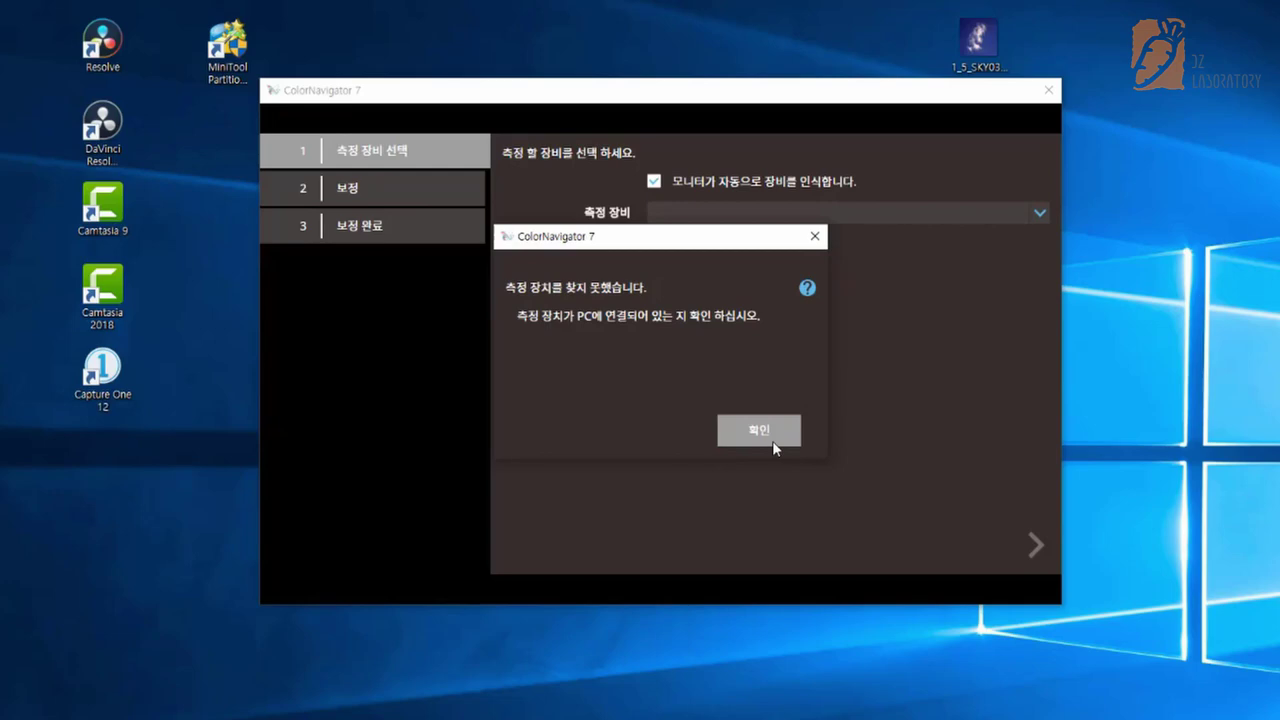
pyautogui.click(772, 447)
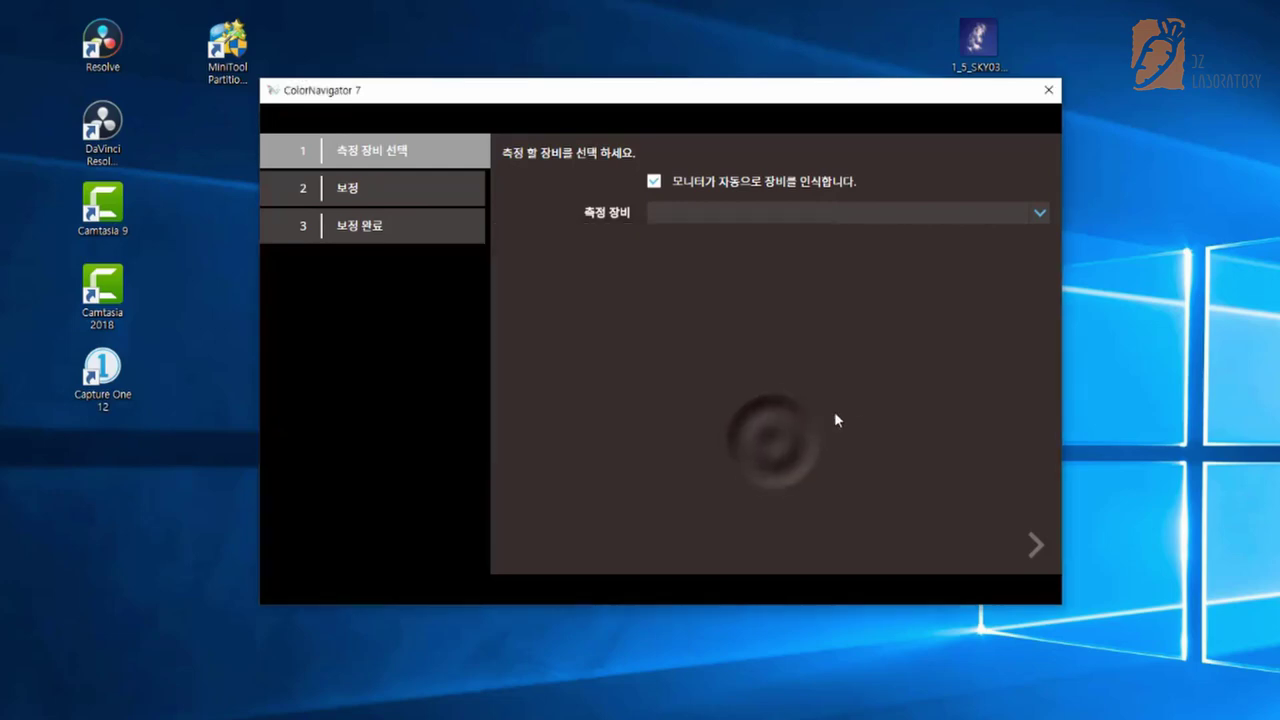
# Choose ColorMunki as the measuring device for the calibration, keeping automatic device detection on.
pyautogui.click(1032, 214)
pyautogui.click(1037, 216)
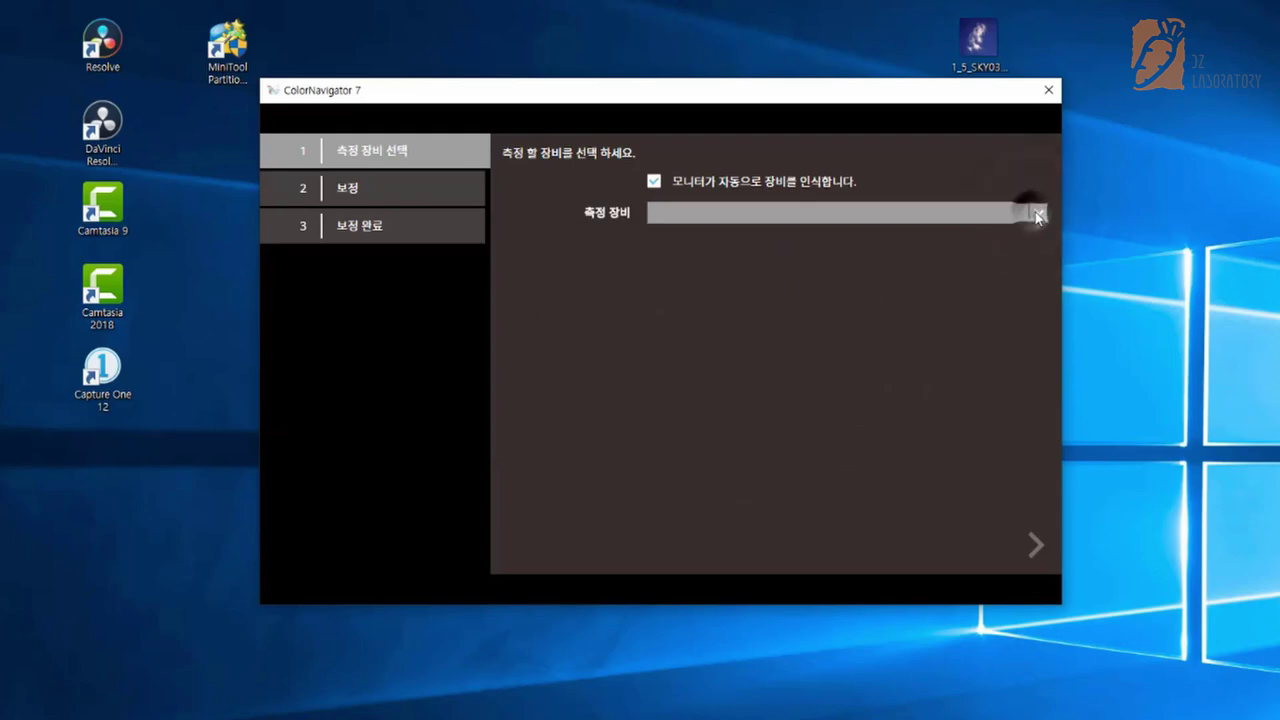
pyautogui.click(1038, 217)
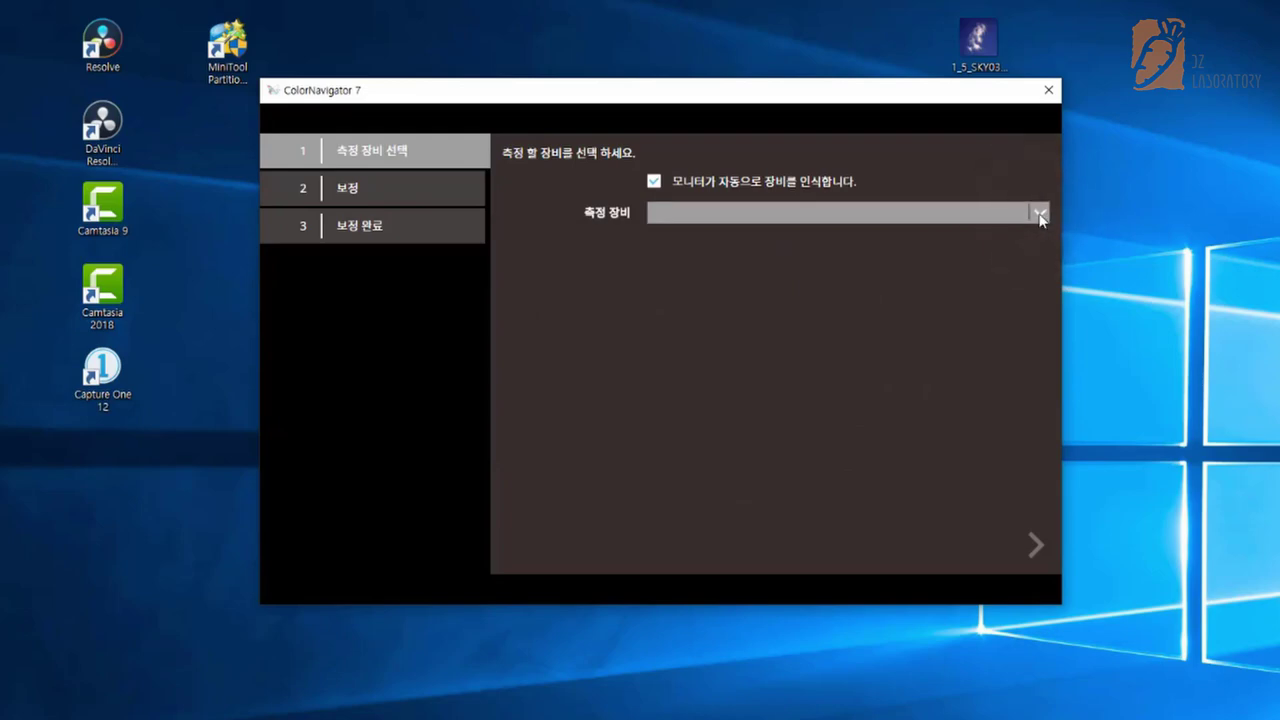
pyautogui.click(1040, 215)
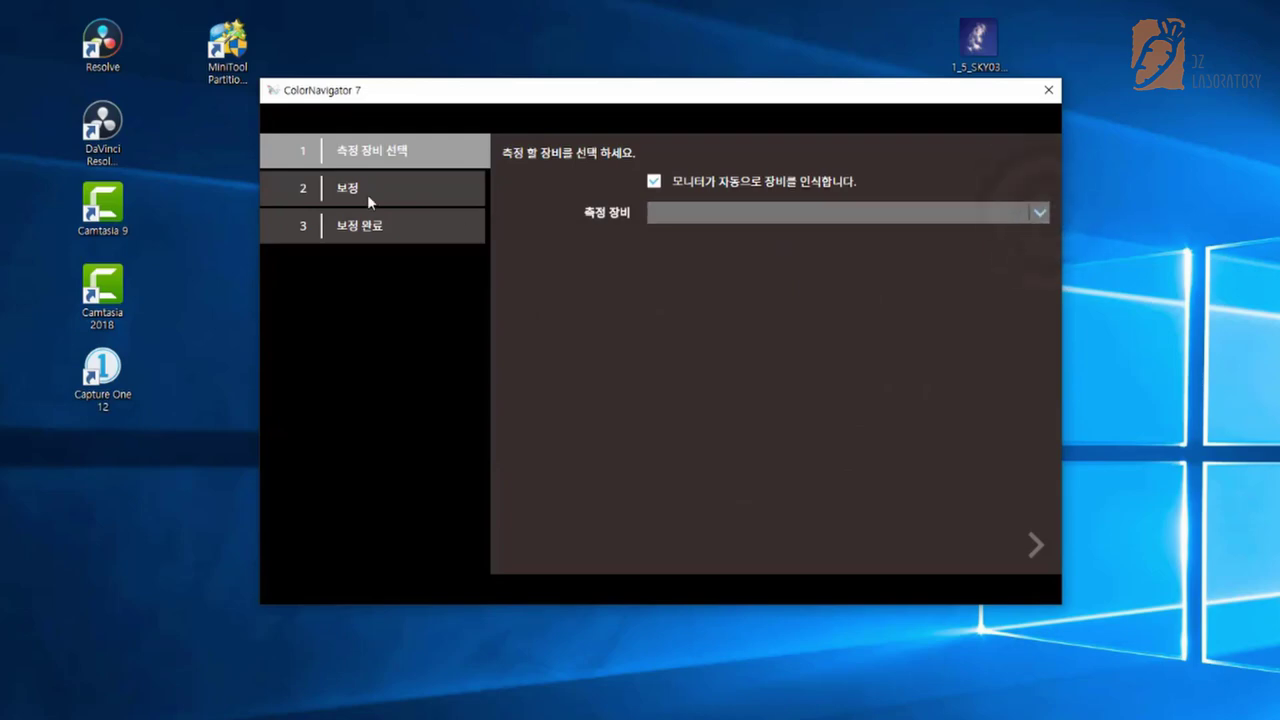
pyautogui.click(1038, 213)
pyautogui.click(1039, 211)
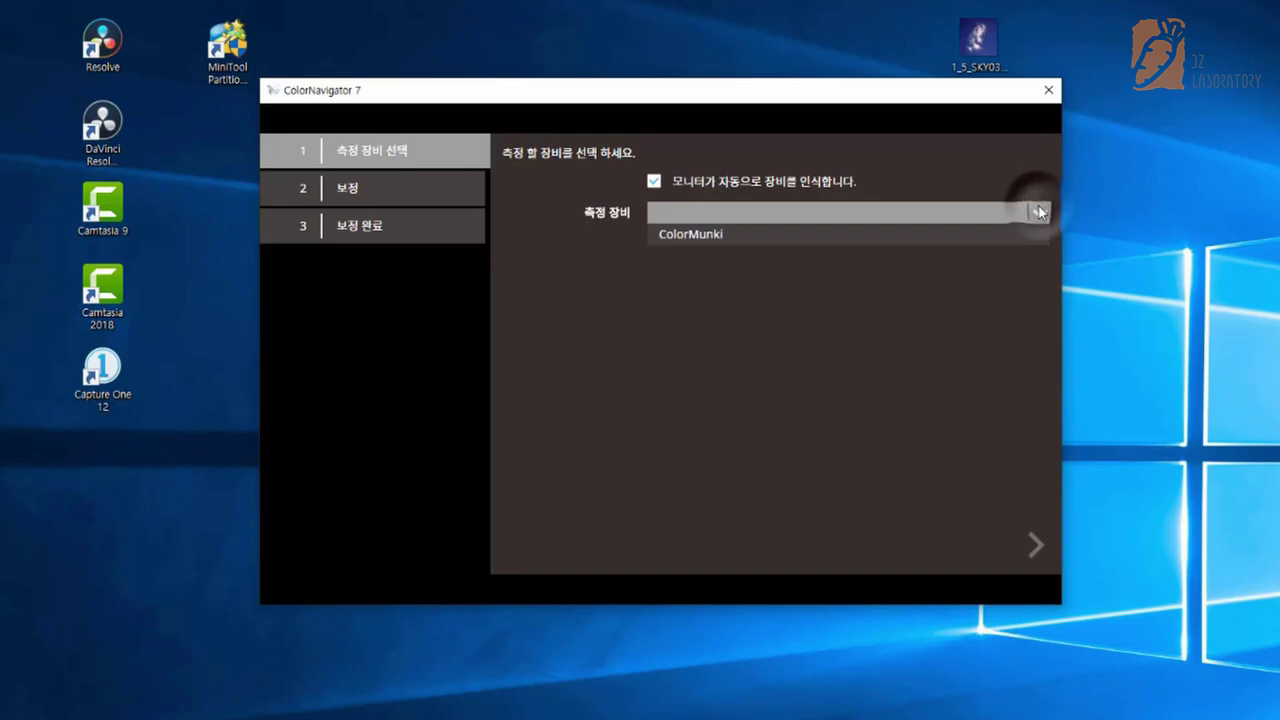
pyautogui.click(762, 232)
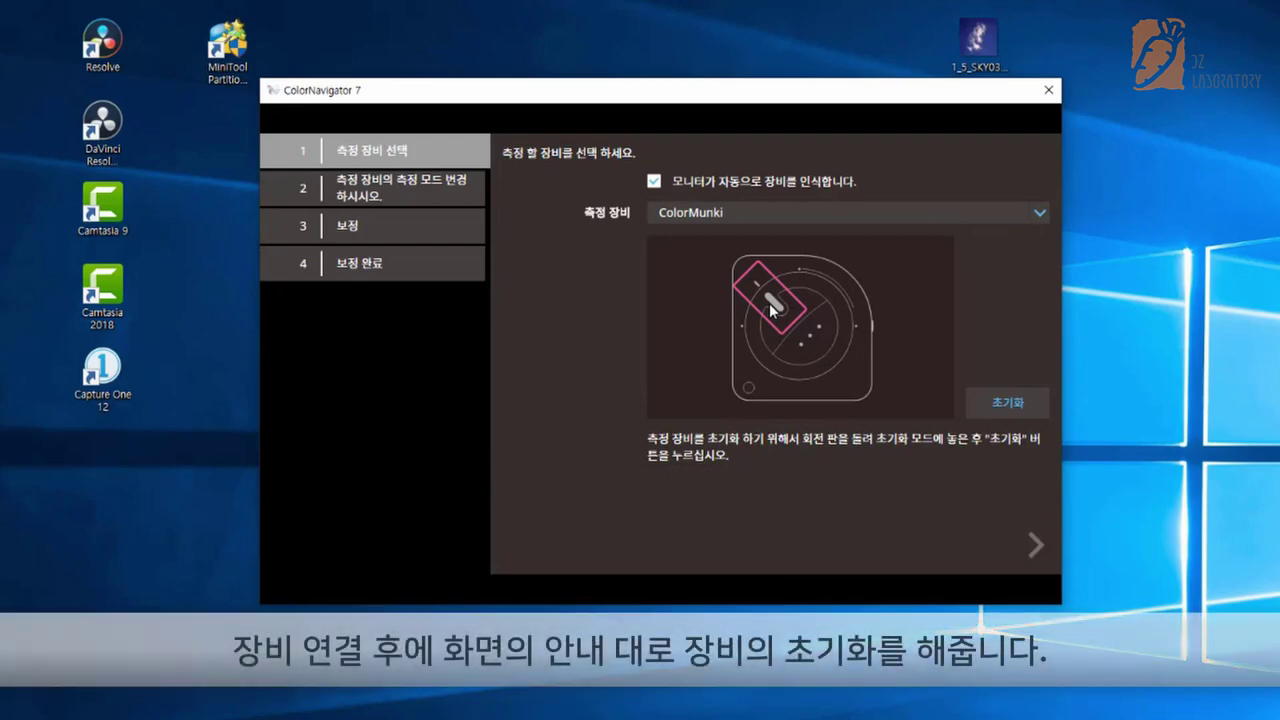
# Initialize the ColorMunki and run the monitor calibration through to completion.
pyautogui.click(1012, 401)
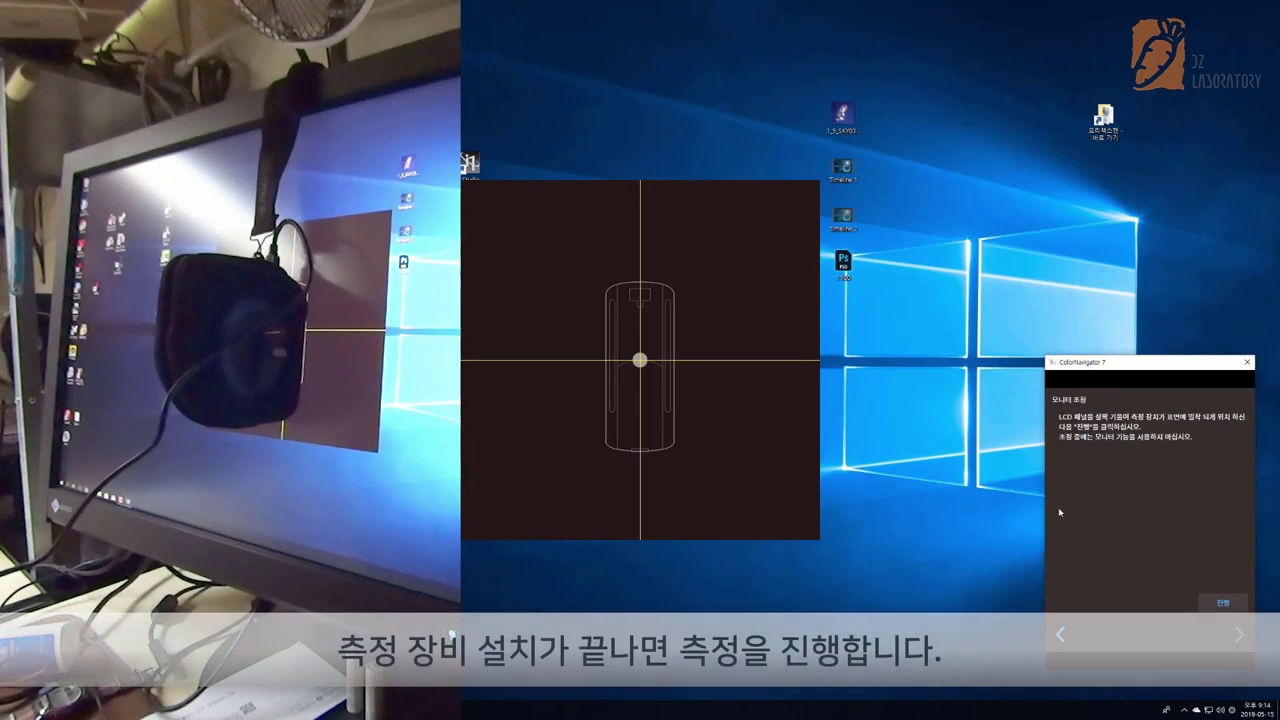
pyautogui.click(1222, 602)
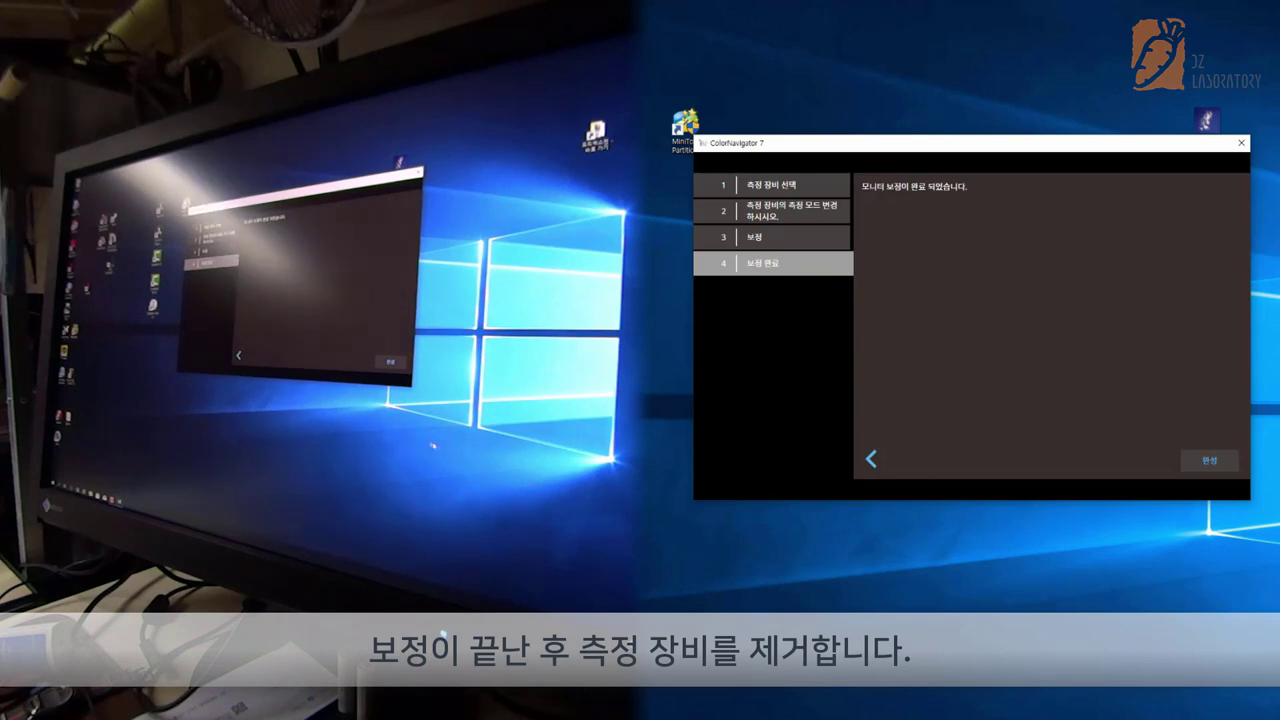
pyautogui.click(1226, 464)
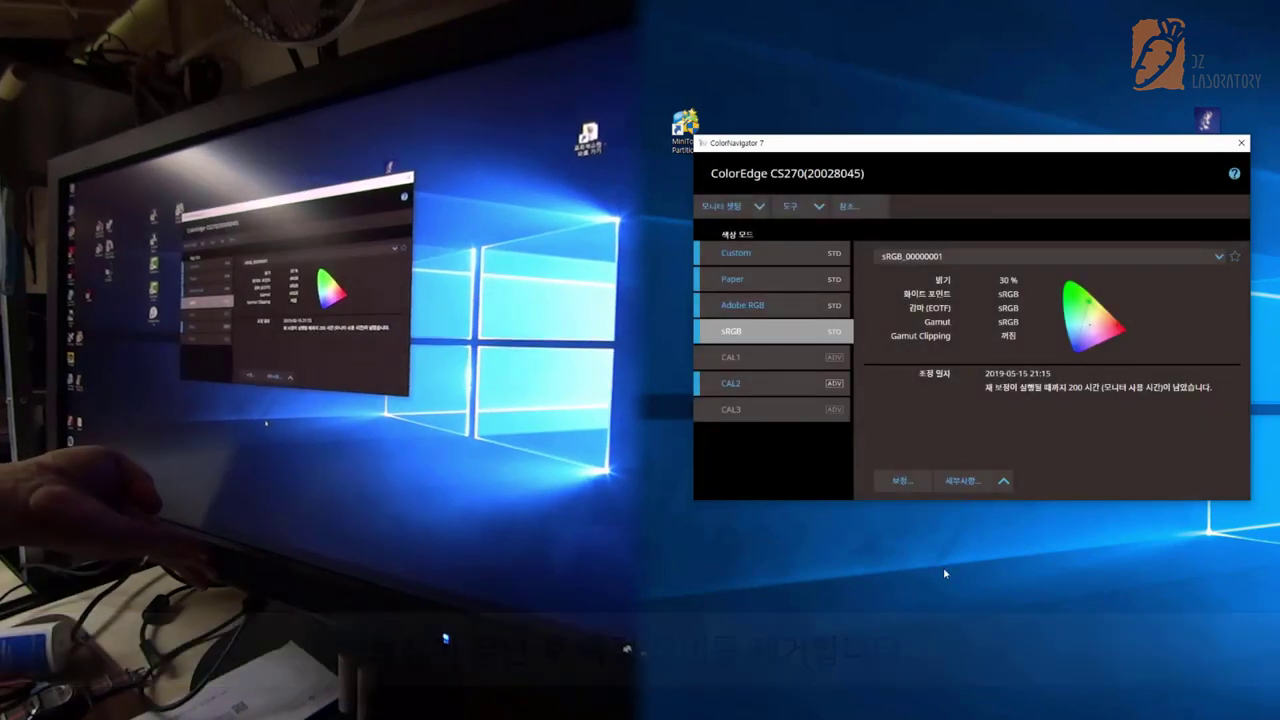
# Look through the calibrated settings of the Adobe RGB, Paper, Custom and sRGB color modes, ending on sRGB.
pyautogui.click(750, 305)
pyautogui.click(753, 279)
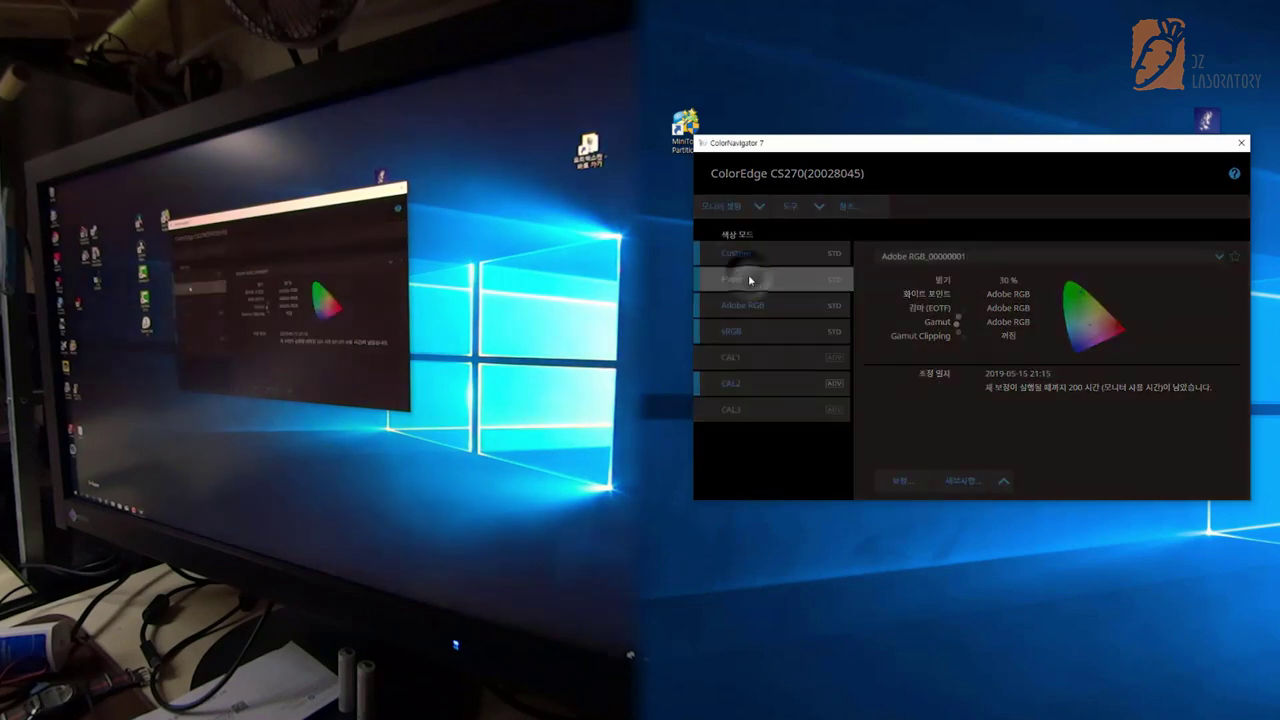
pyautogui.click(762, 253)
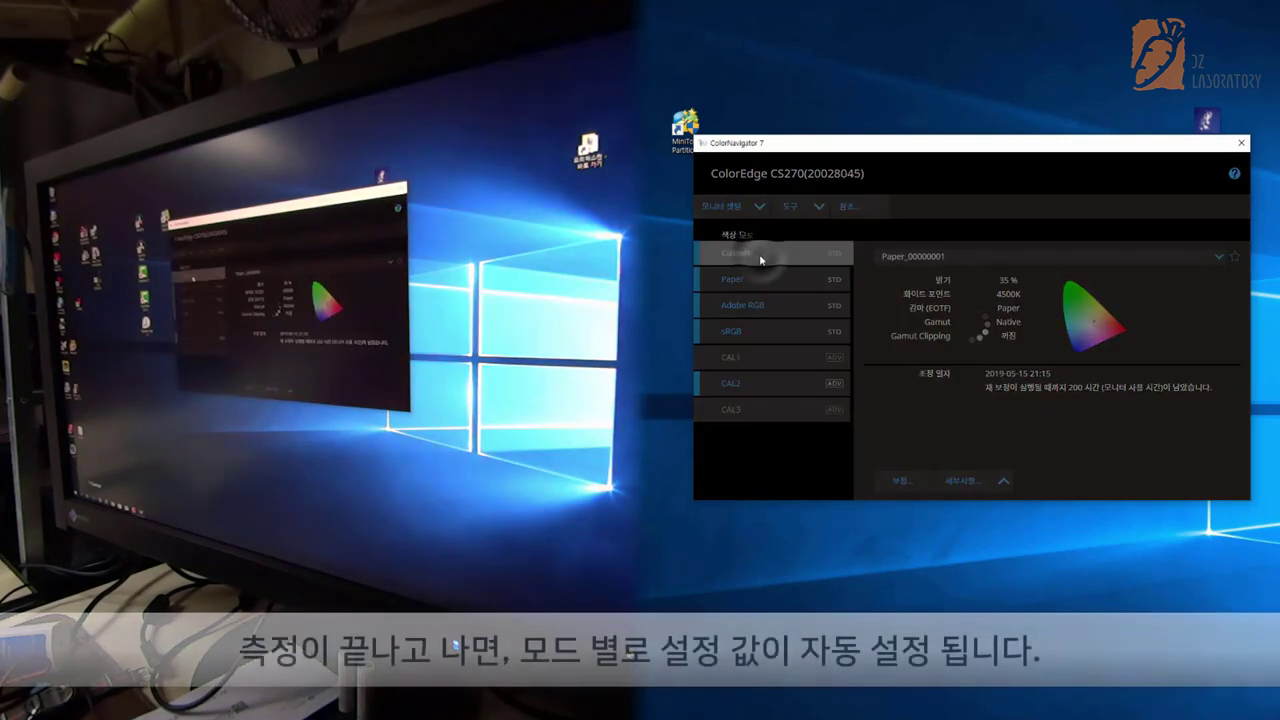
pyautogui.click(747, 289)
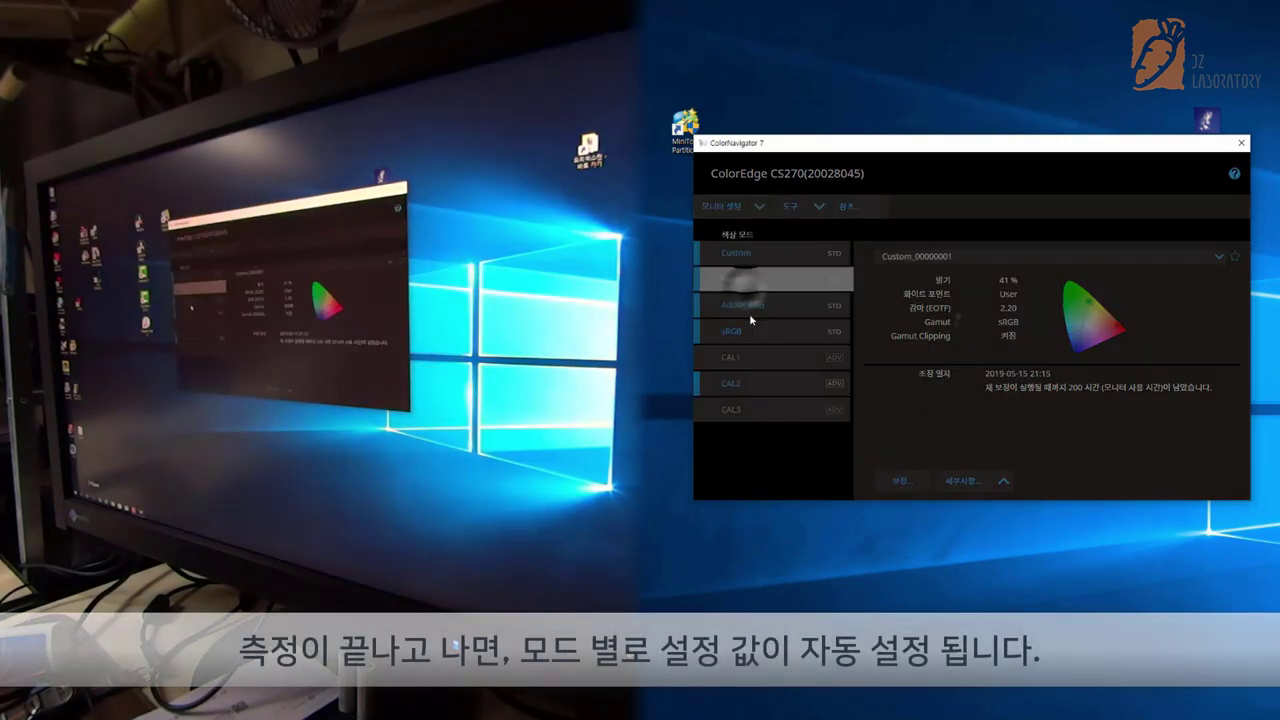
pyautogui.click(753, 313)
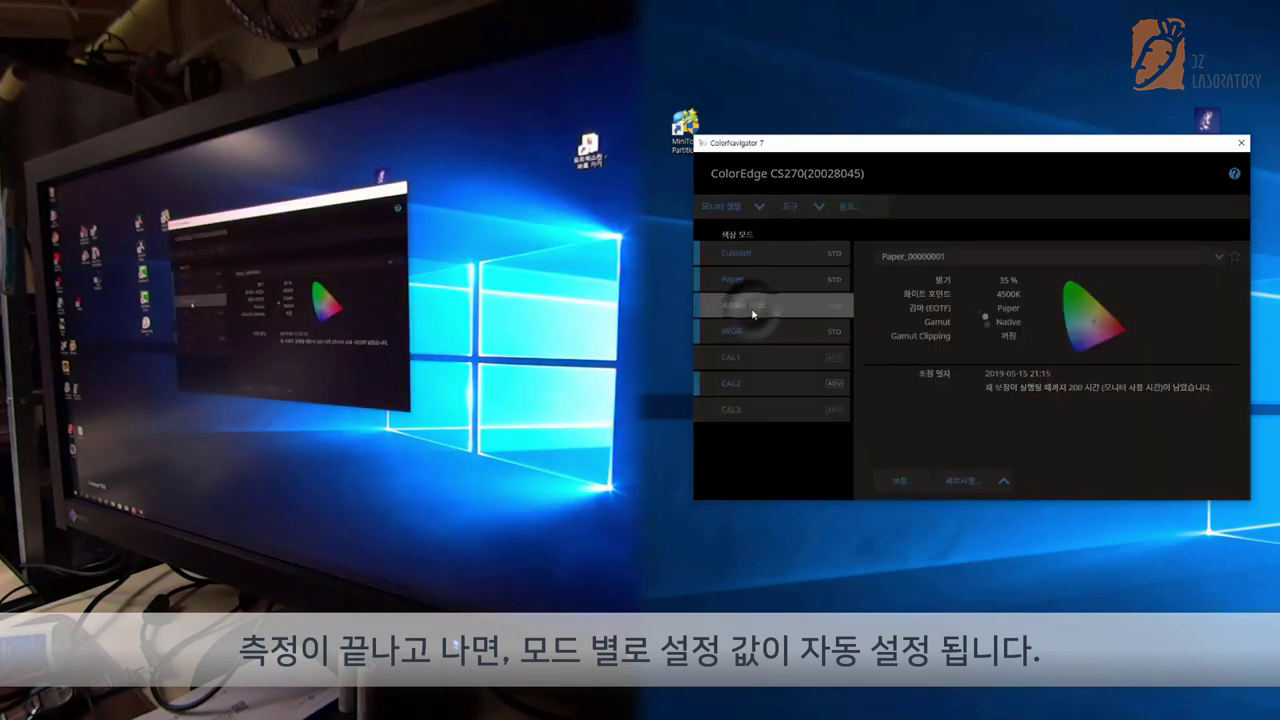
pyautogui.click(749, 331)
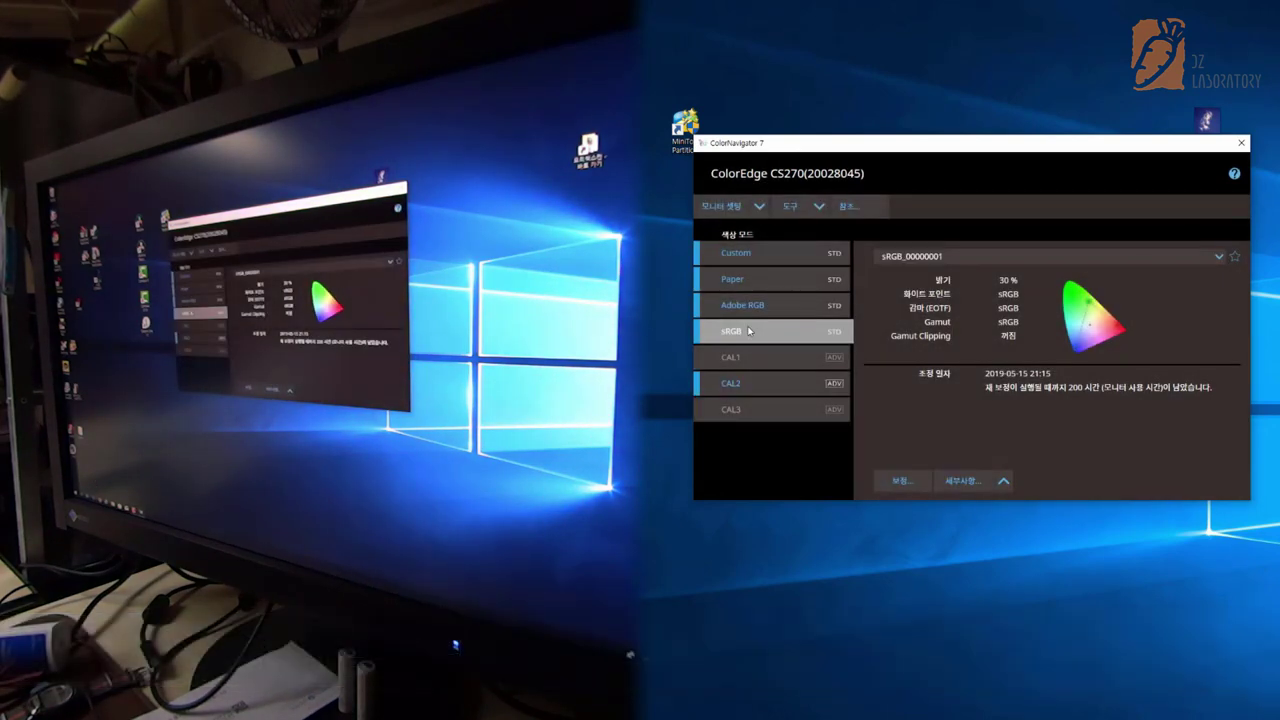
pyautogui.click(757, 306)
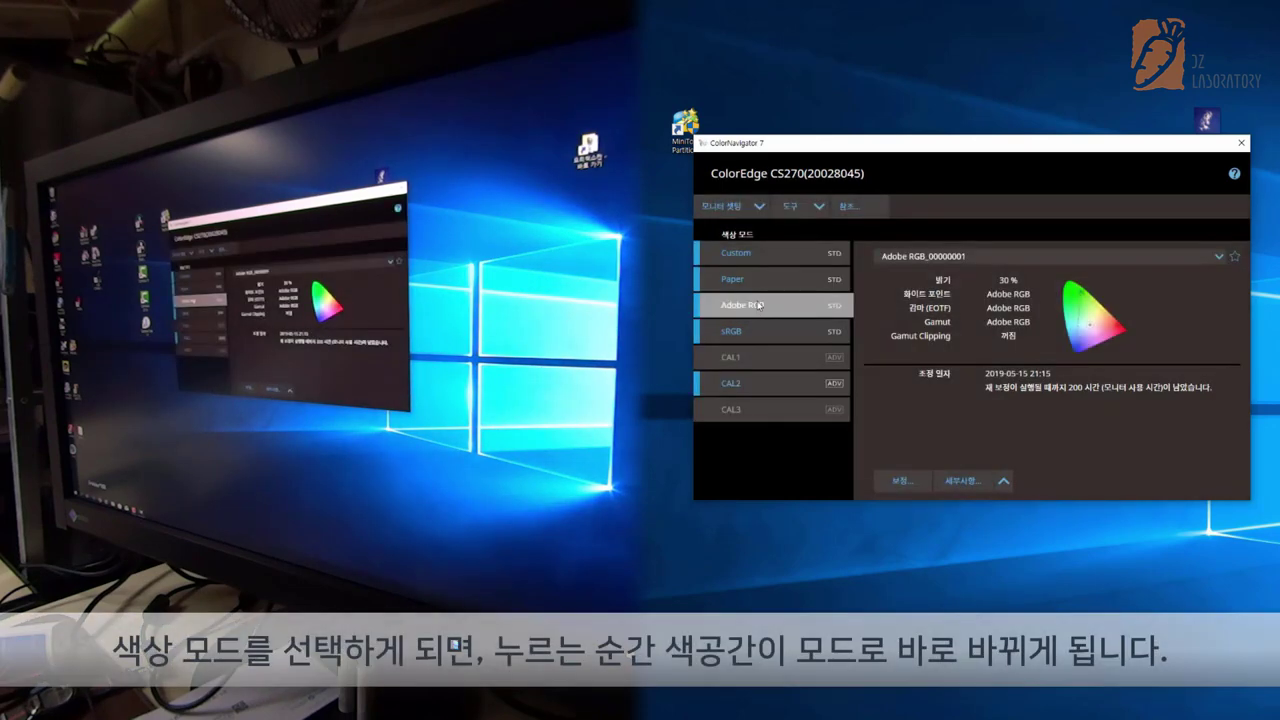
pyautogui.click(757, 287)
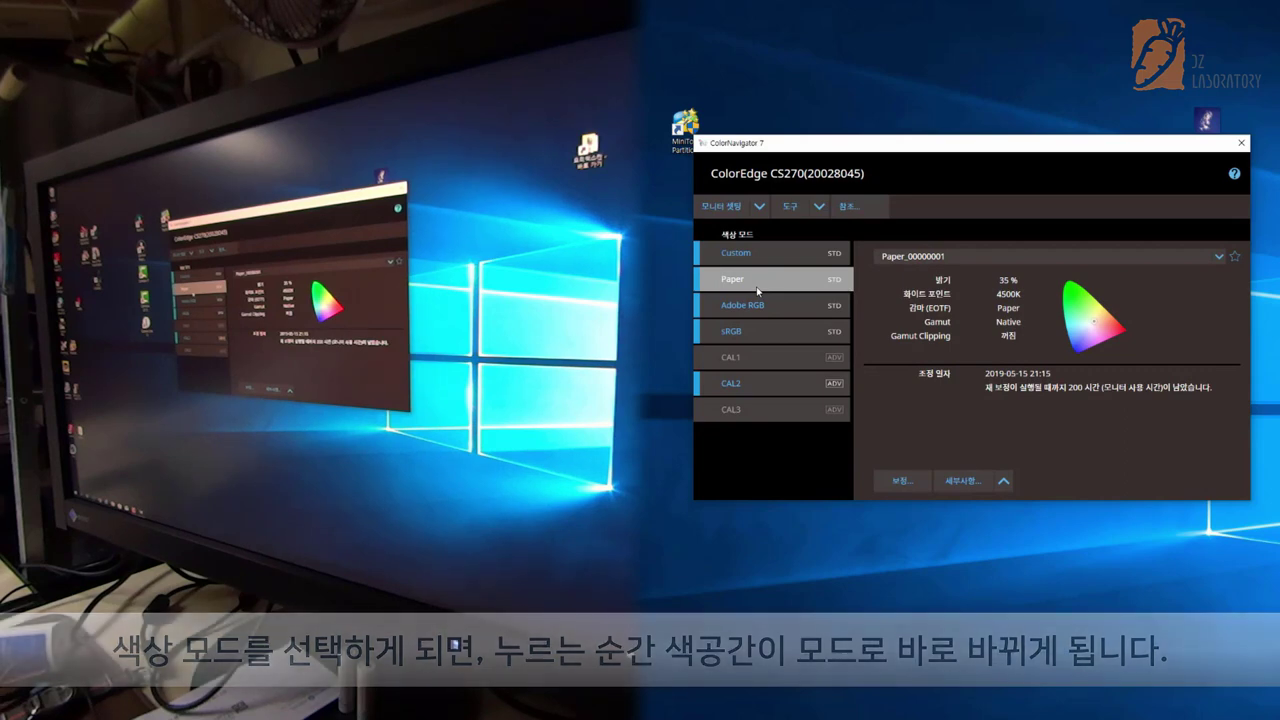
pyautogui.click(767, 262)
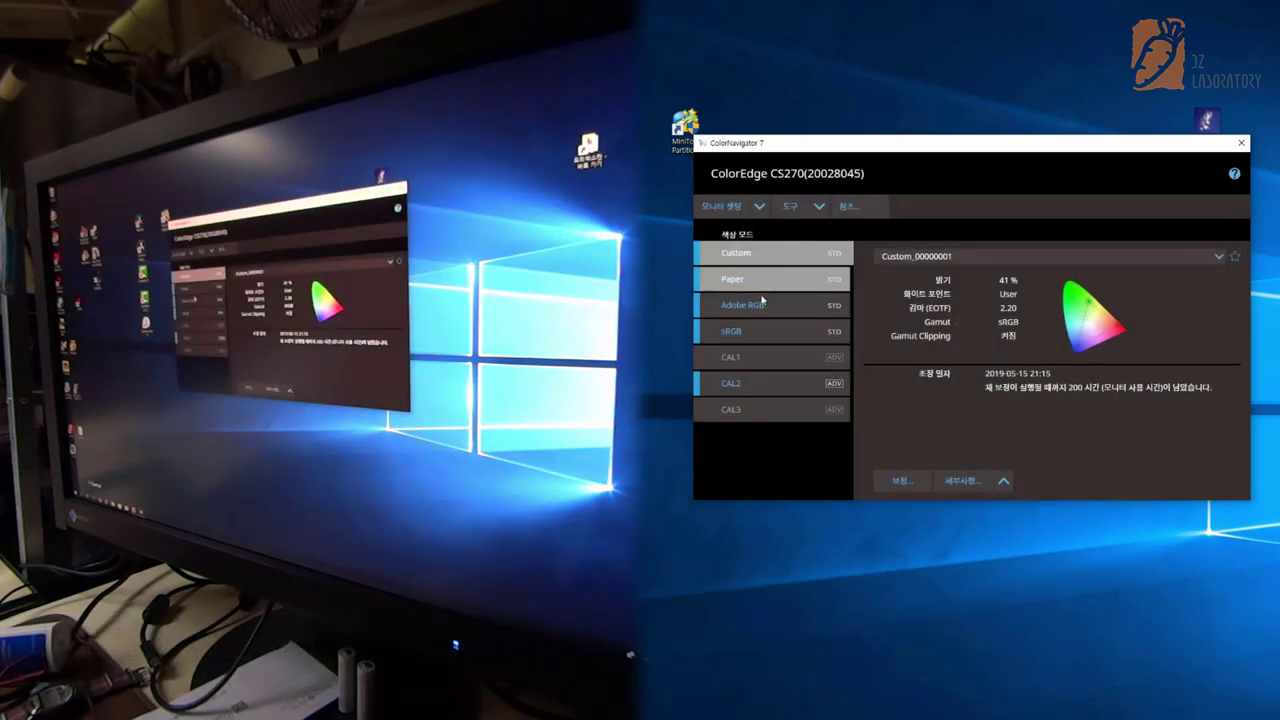
pyautogui.click(760, 304)
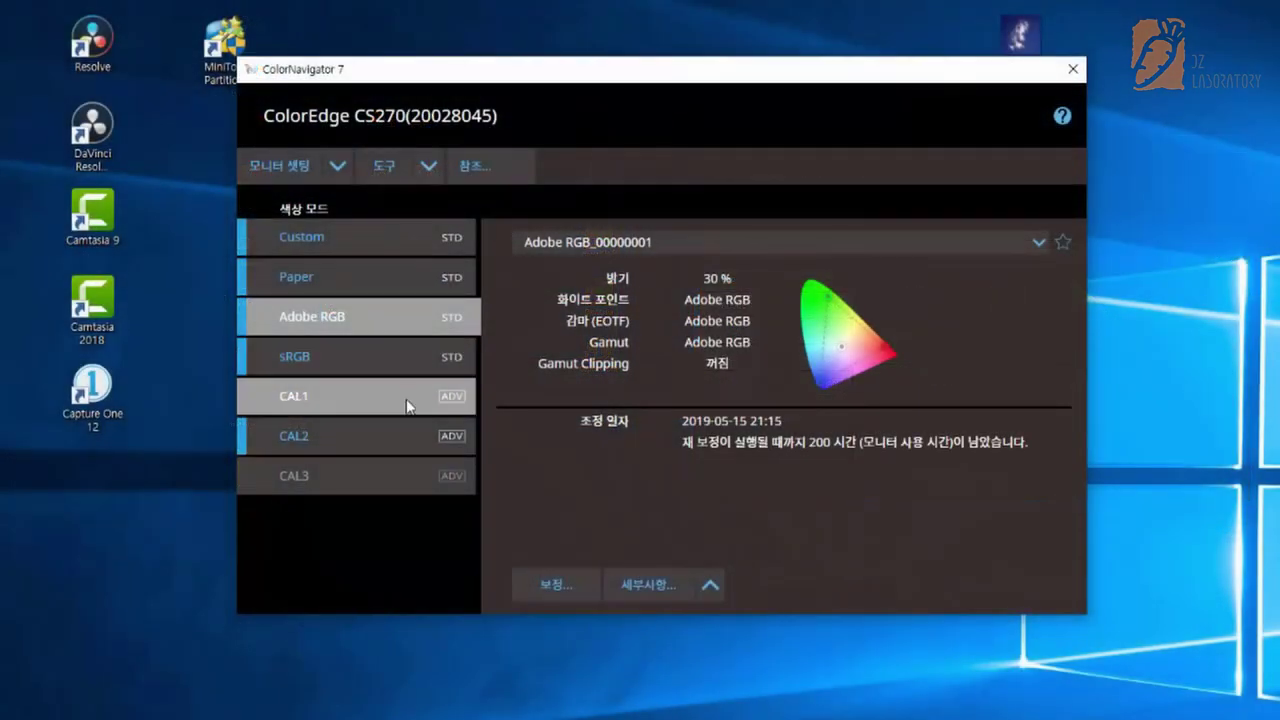
pyautogui.click(350, 362)
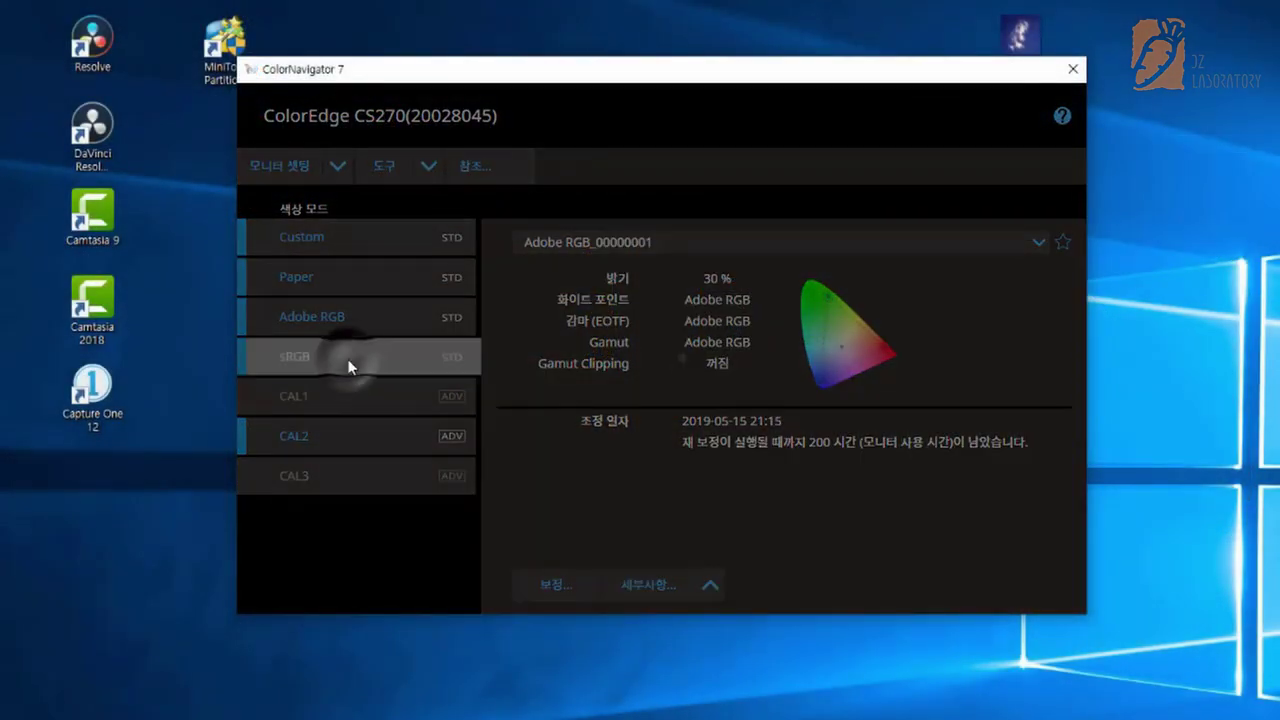